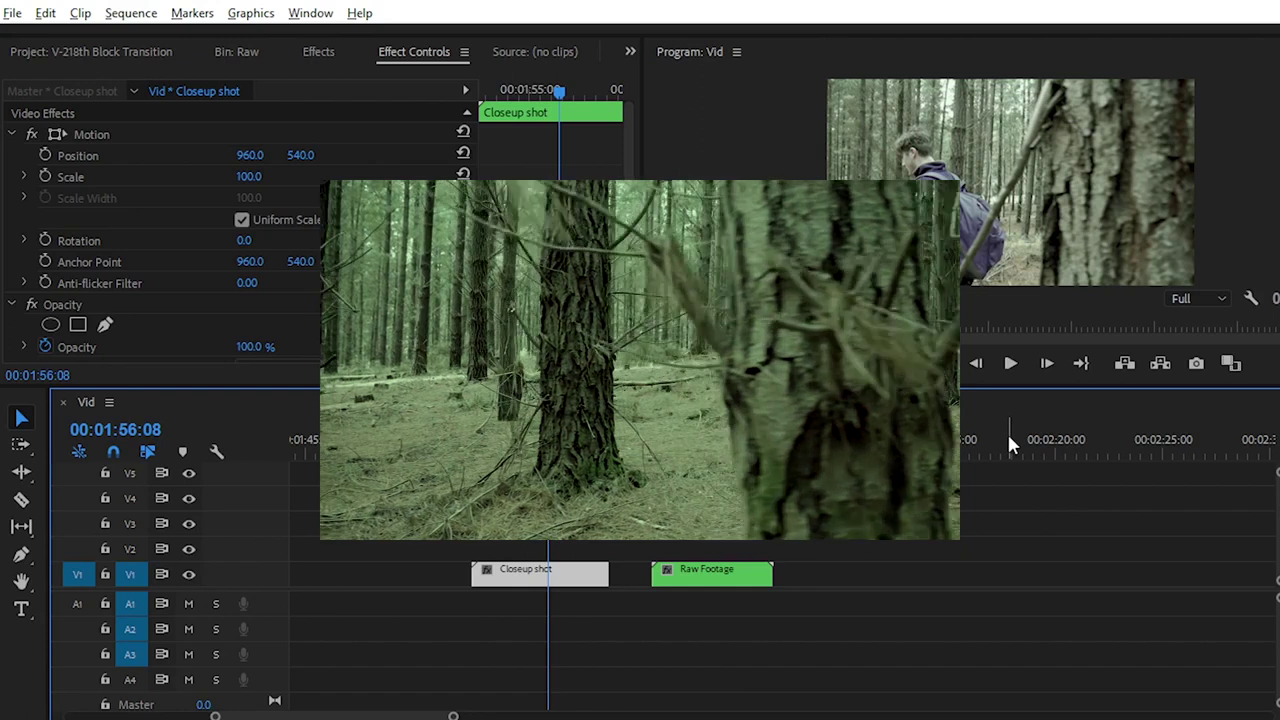
- Save the project and select the Closeup shot clip
left_click(982, 488)
key("ctrl+s")
left_click(590, 572)
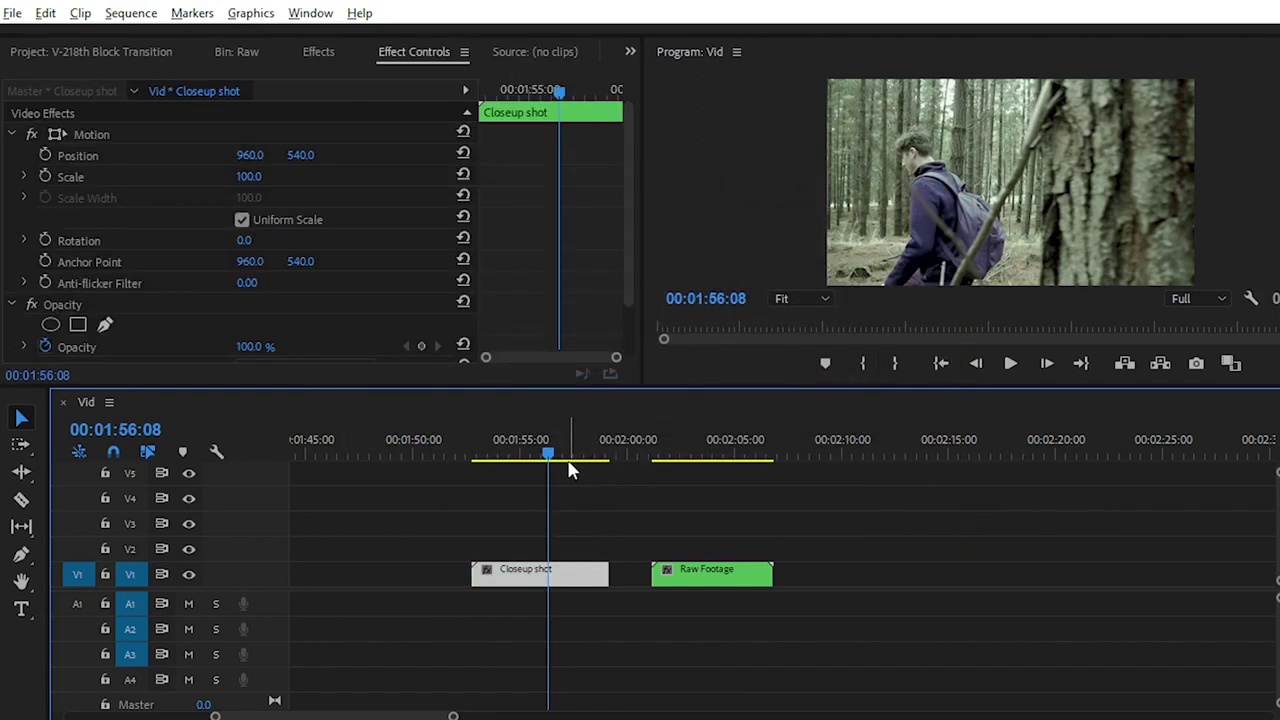
- Play the Closeup shot from its start and scrub forward to where the tree trunk passes
left_click(473, 456)
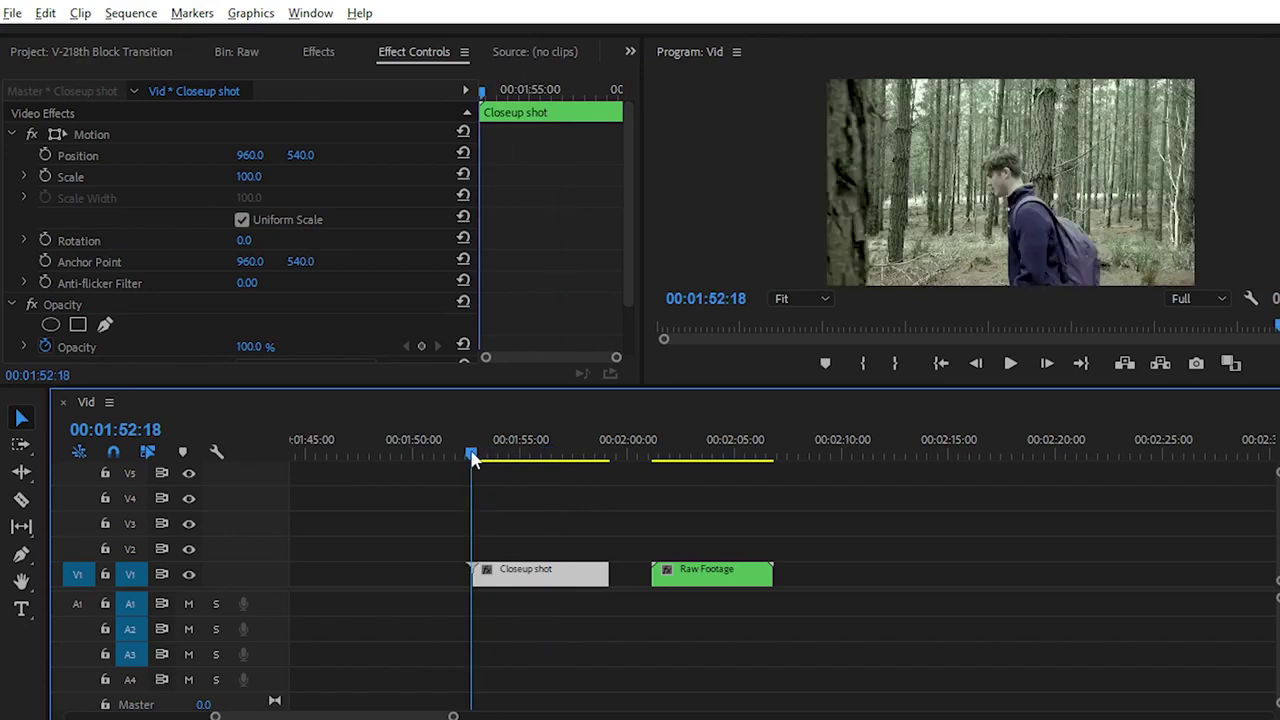
key("space")
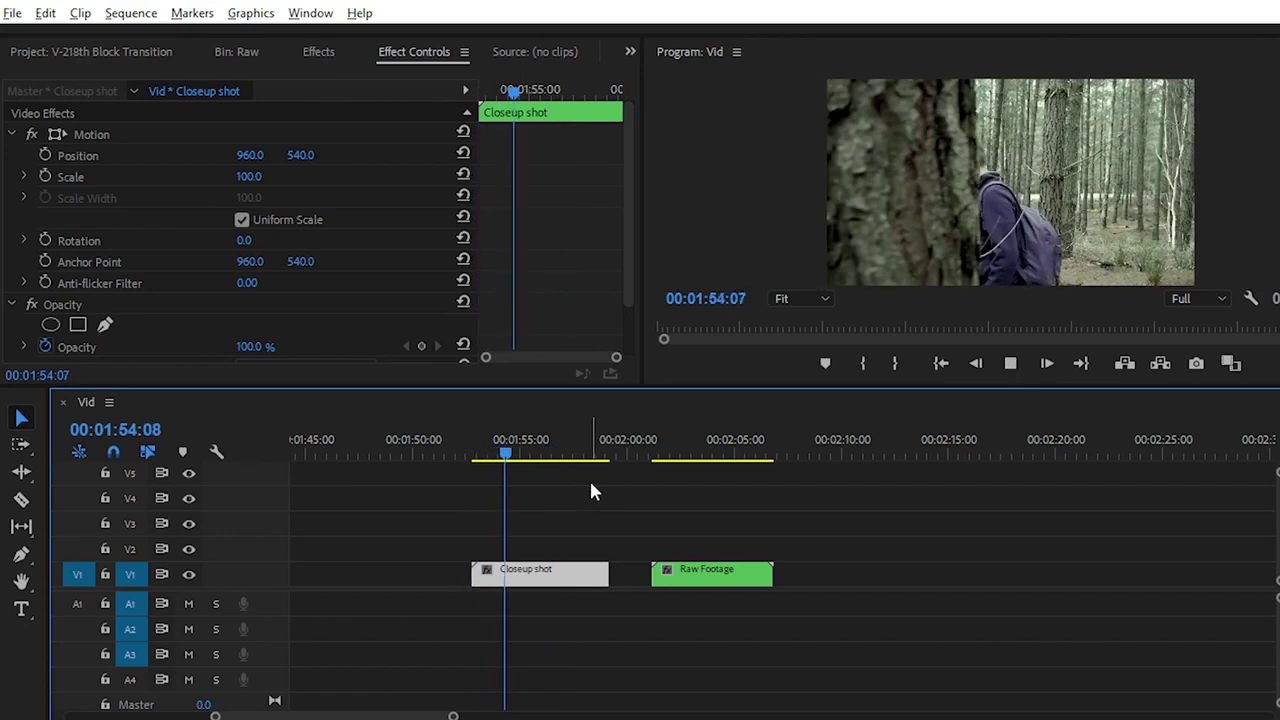
left_click(509, 460)
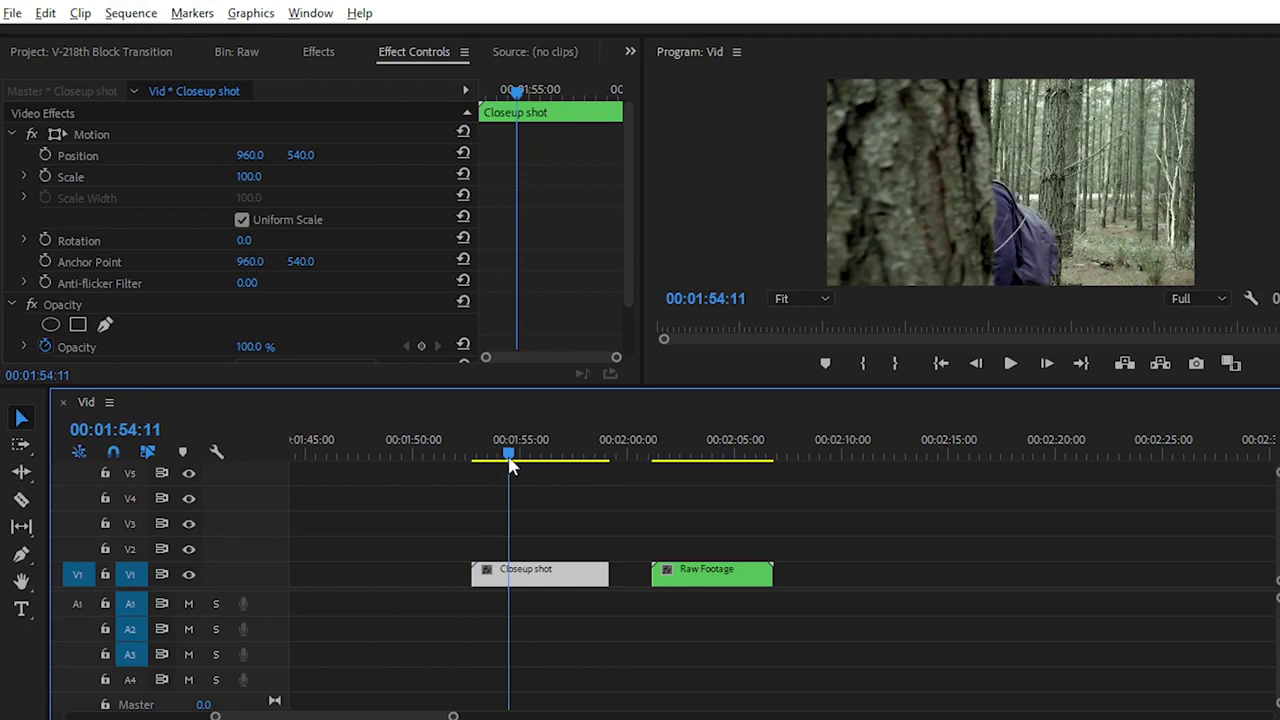
left_click_drag(511, 455, 548, 463)
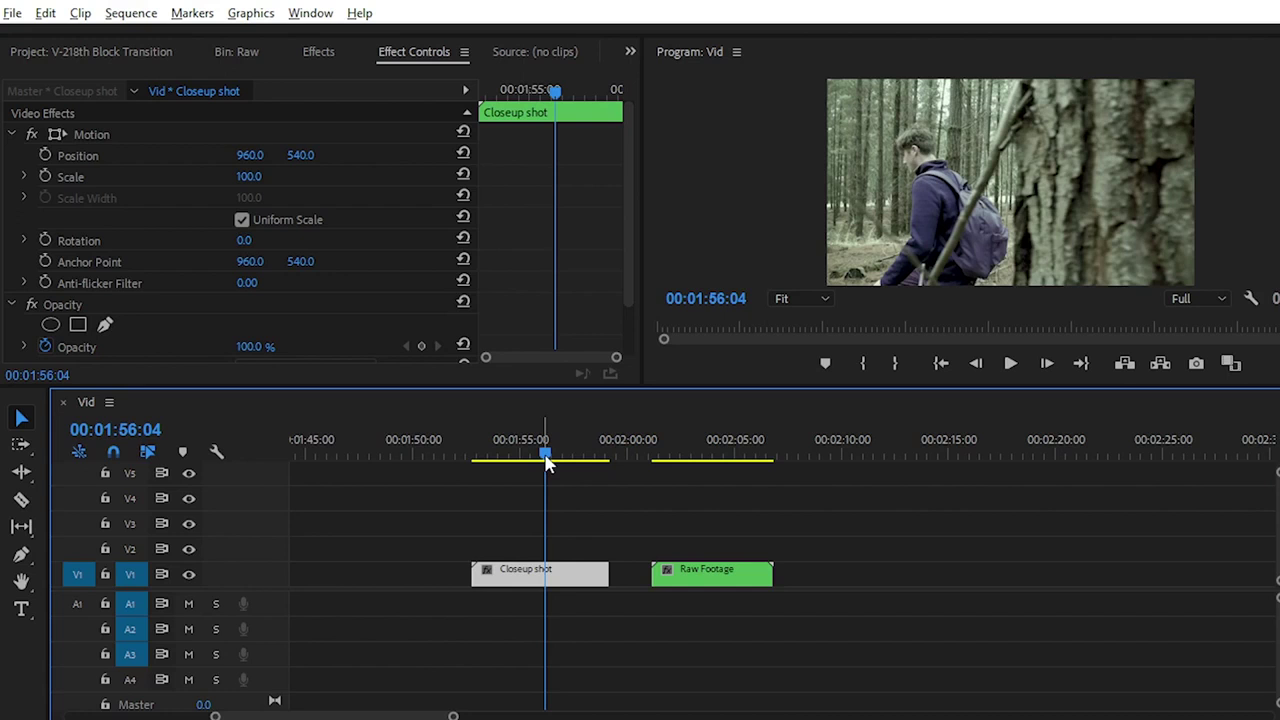
key("Down")
- Play through Raw Footage from its start and scrub back through its end
key("space")
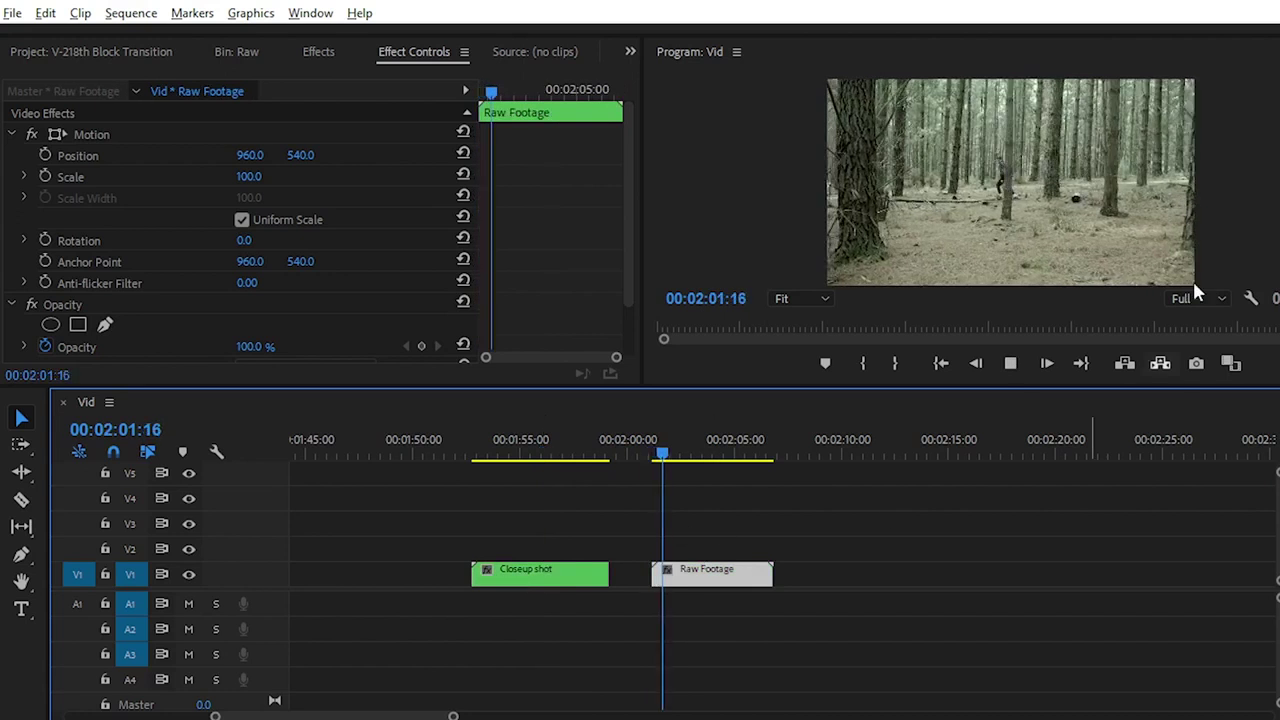
key("space")
left_click_drag(677, 458, 660, 459)
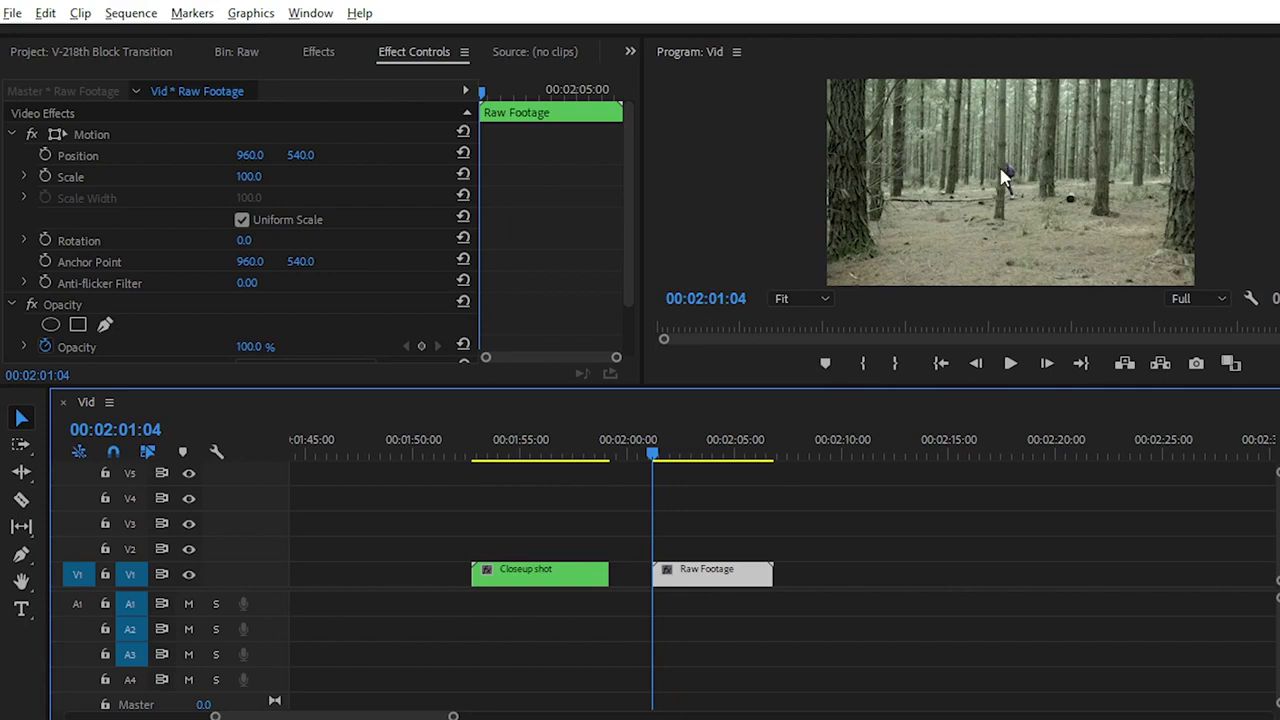
key("space")
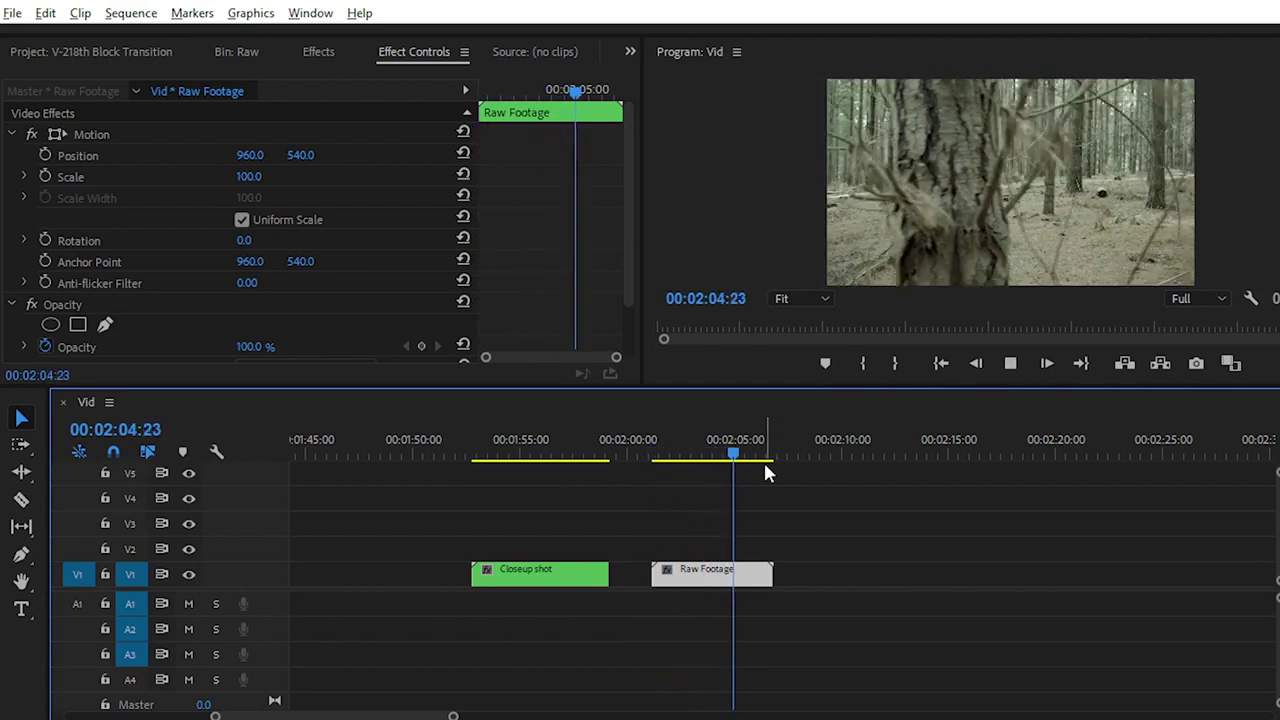
left_click_drag(759, 462, 709, 460)
- Move Raw Footage and Closeup shot later on V1, then scrub to 01:58:18 where the trunk fills the frame
left_click_drag(678, 583, 750, 583)
left_click_drag(563, 577, 642, 577)
left_click_drag(551, 458, 604, 460)
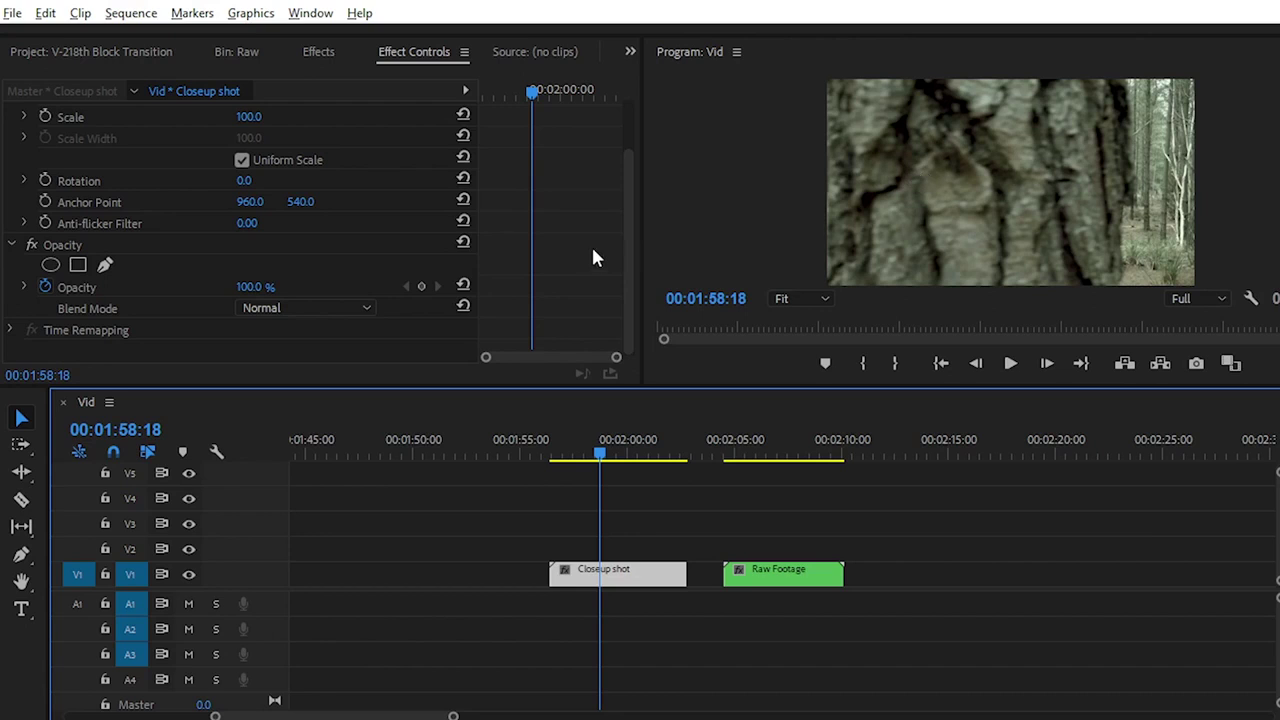
- Turn off Opacity animation, pick the Free draw bezier mask, and set the maximized Program monitor to 25%
left_click(44, 289)
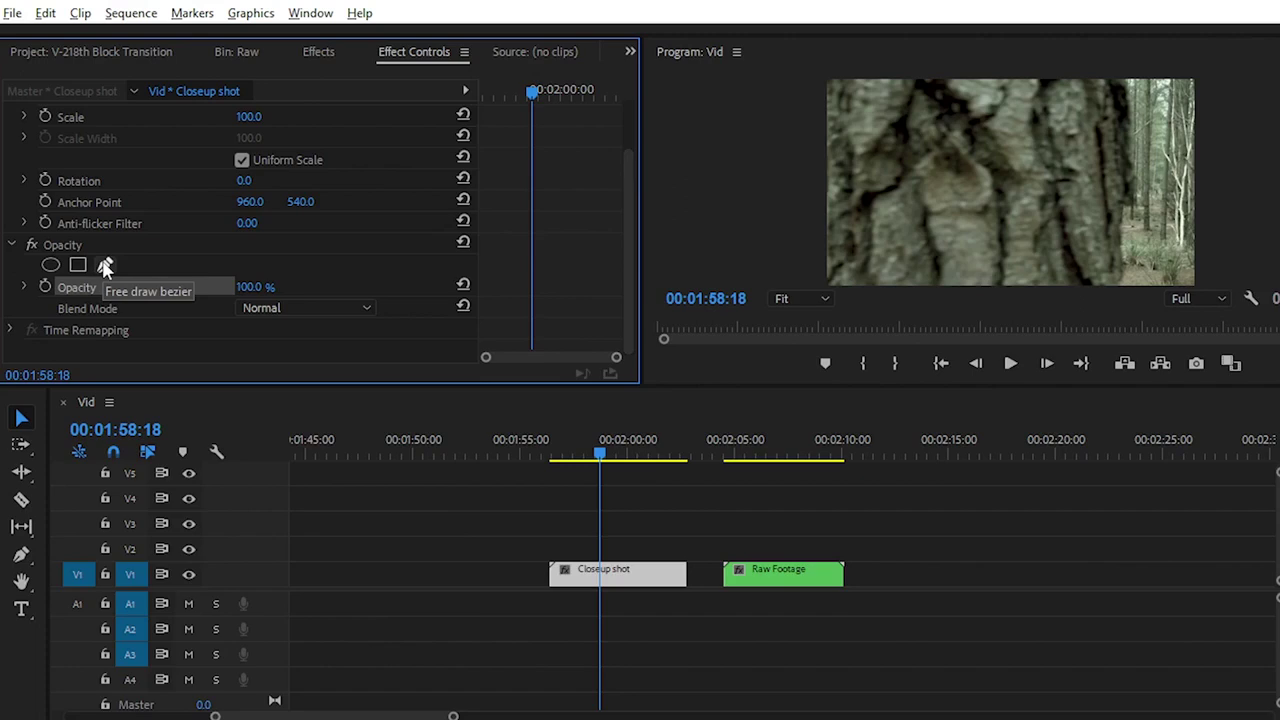
key("grave")
left_click(152, 645)
left_click(152, 476)
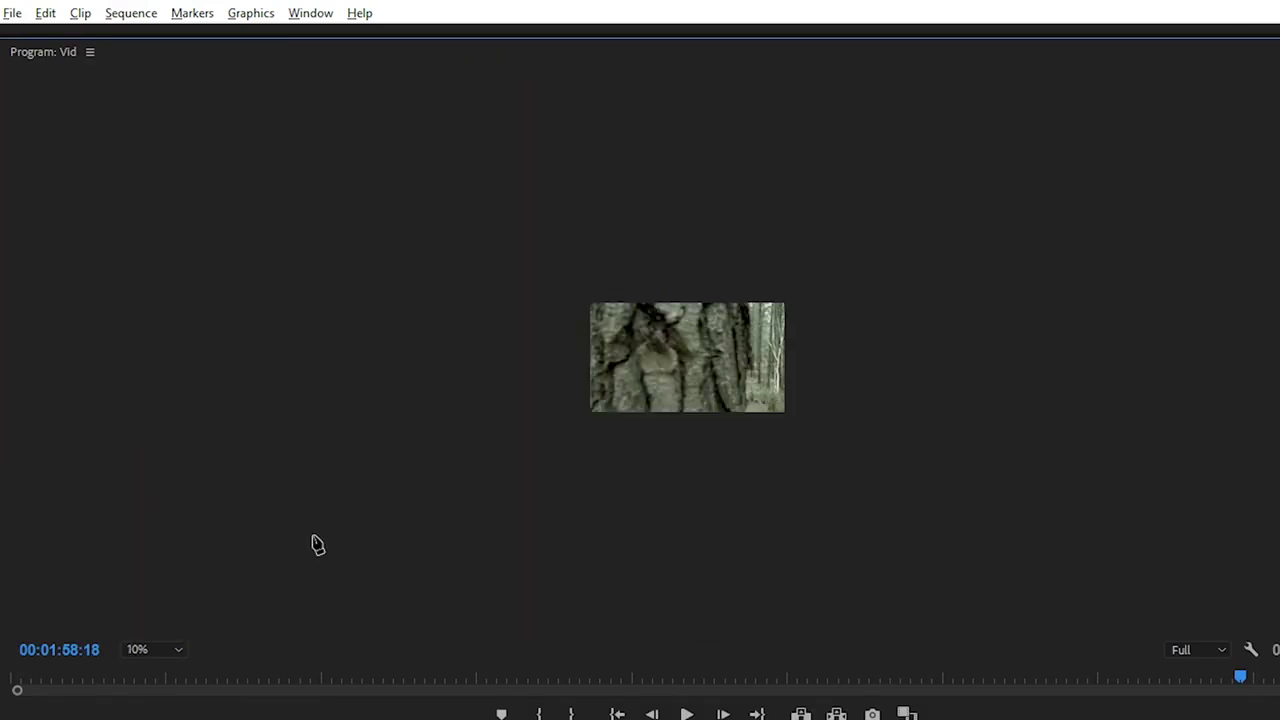
left_click(157, 645)
left_click(170, 497)
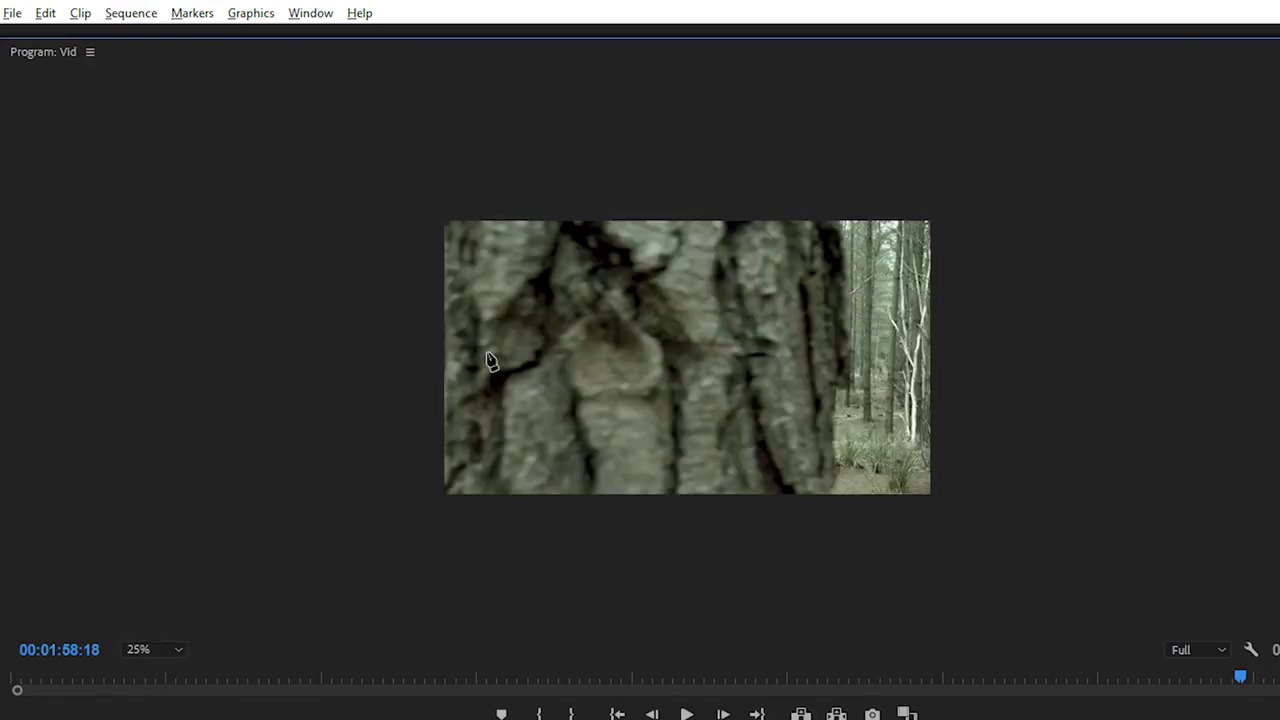
left_click(160, 649)
left_click(153, 517)
left_click(165, 650)
left_click(153, 496)
- Draw a four-point mask along the trunk's left edge and close it on the first point
left_click(446, 198)
left_click(446, 516)
left_click(355, 539)
left_click(371, 331)
left_click(368, 200)
key("grave")
scroll(582, 268, "down", 3)
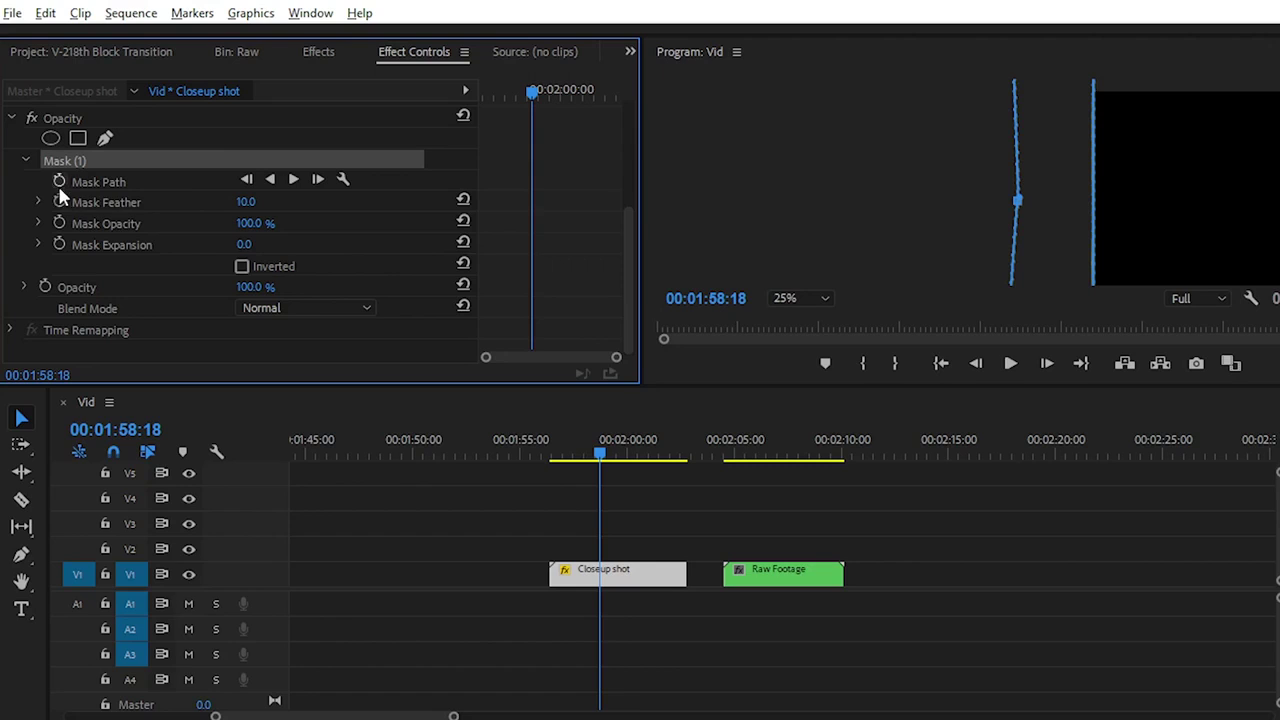
- Add a Mask Path keyframe and invert the trunk mask
left_click(59, 182)
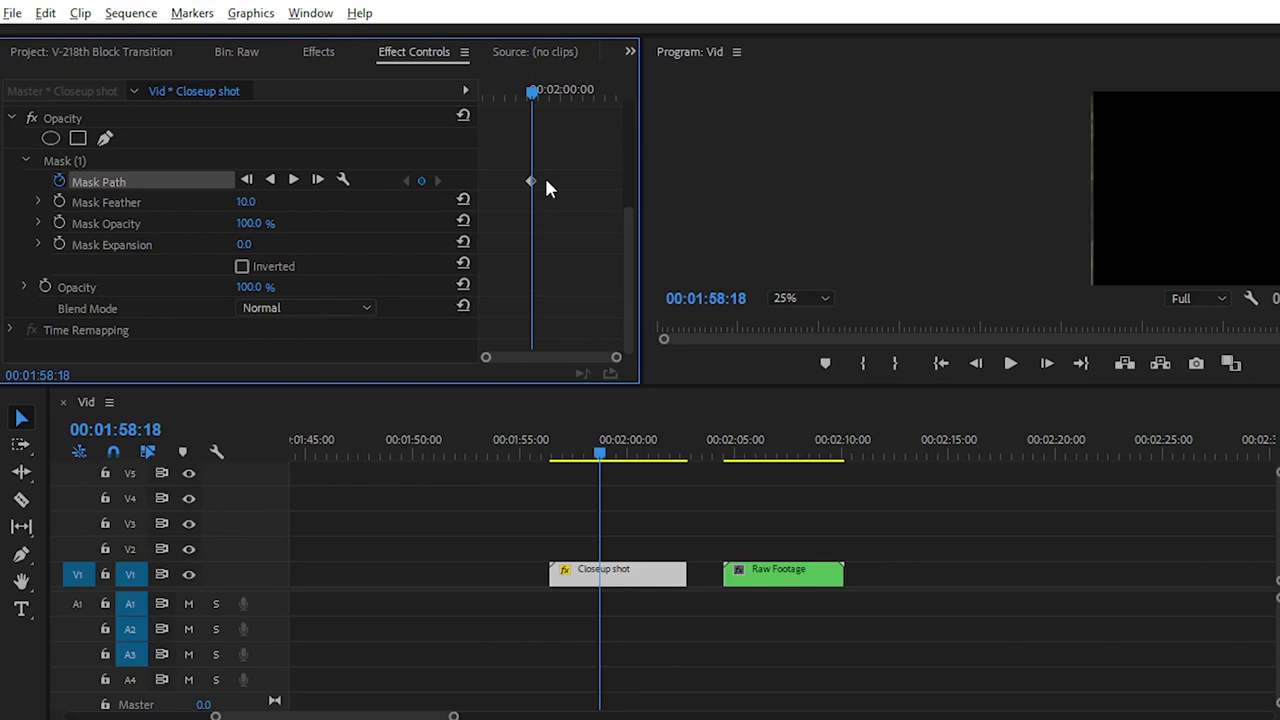
key("shift+Right")
left_click(242, 266)
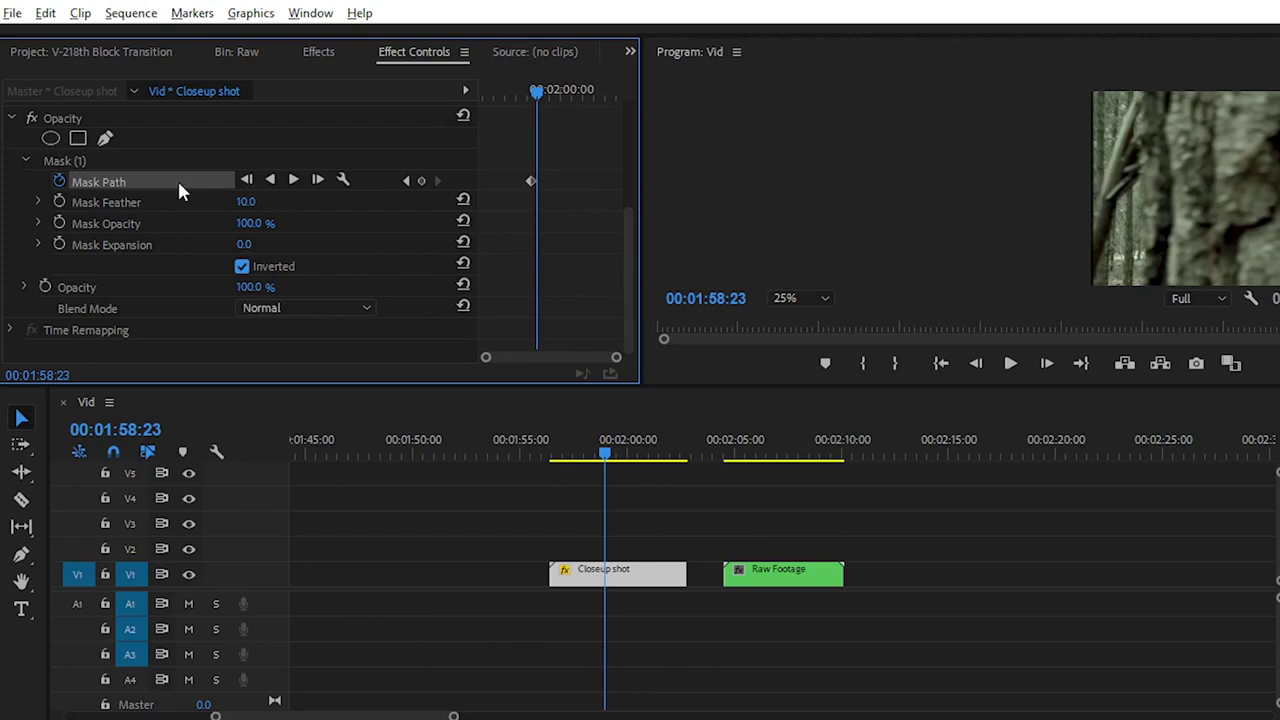
left_click(118, 180)
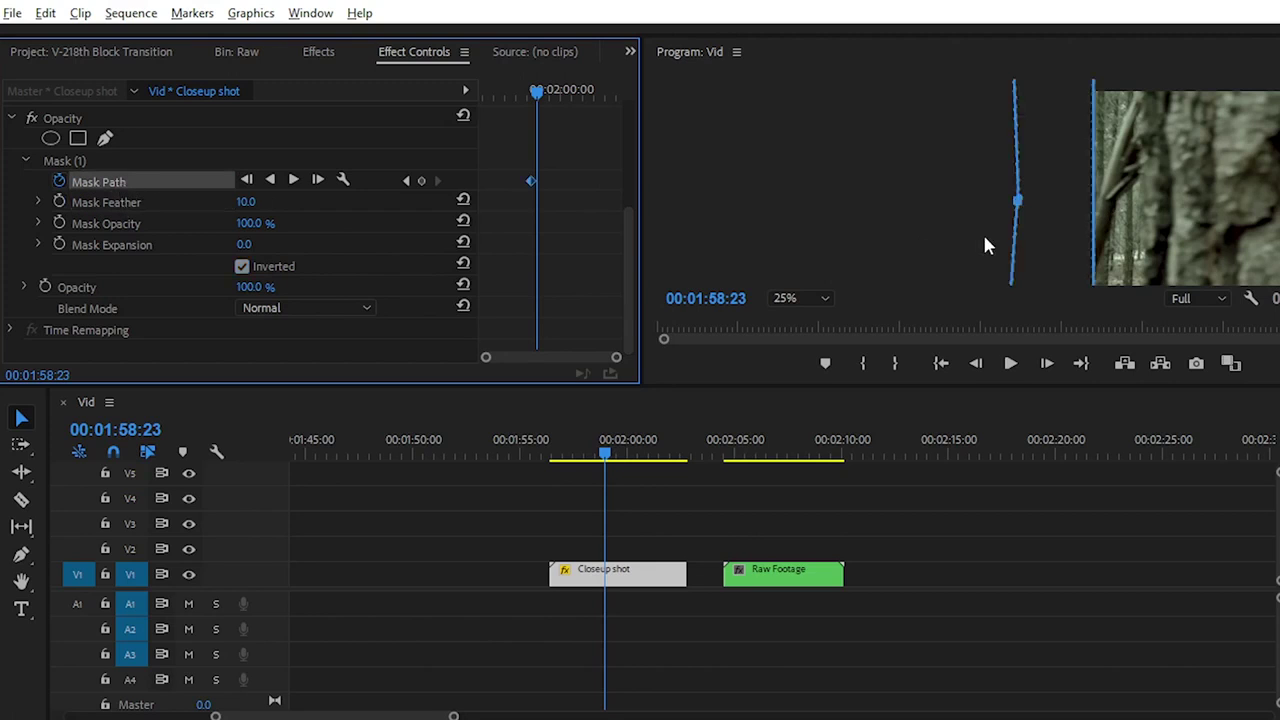
left_click(1053, 188)
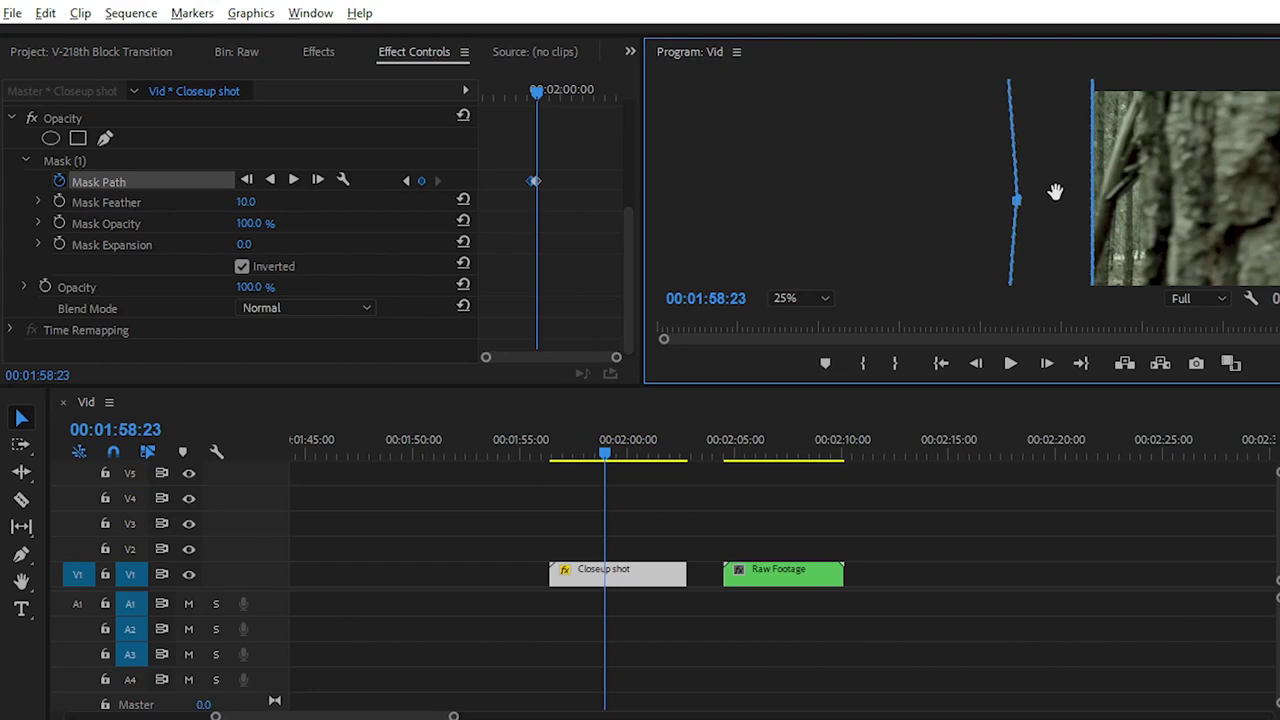
- Preview the transition start and move the Mask Path keyframe onto 01:58:18
left_click(535, 108)
key("space")
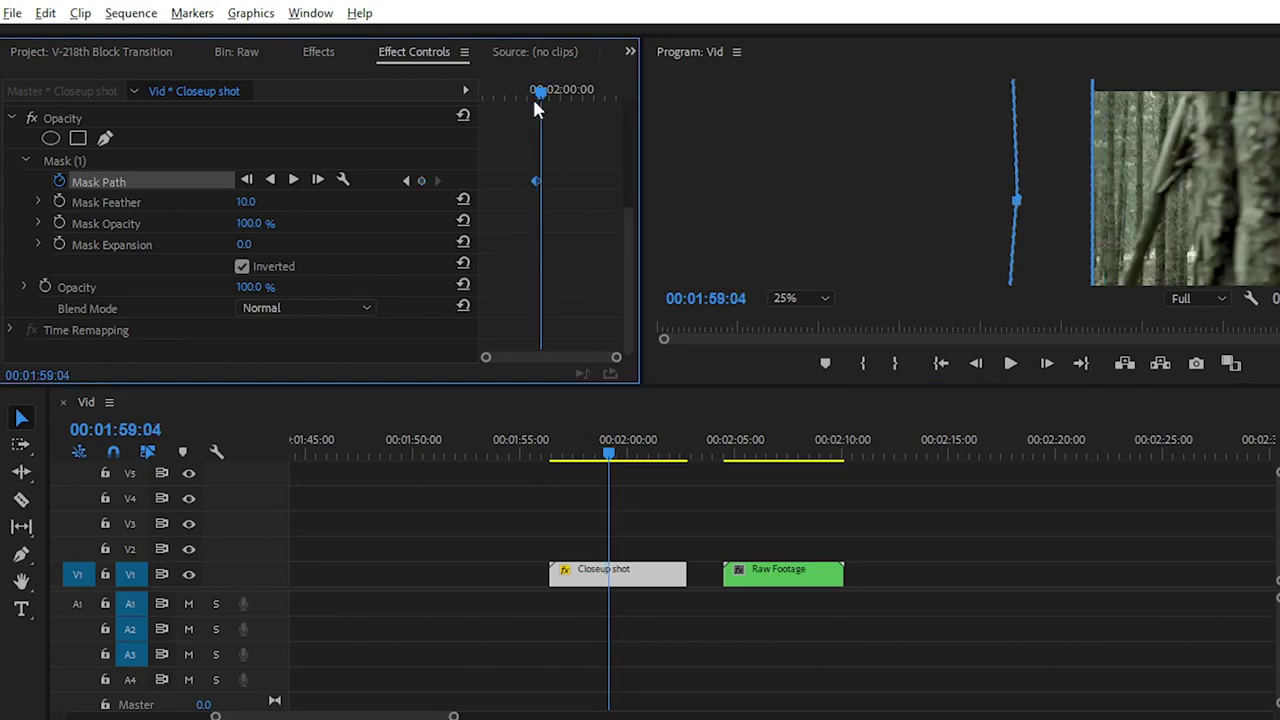
key("space")
key("shift+Left")
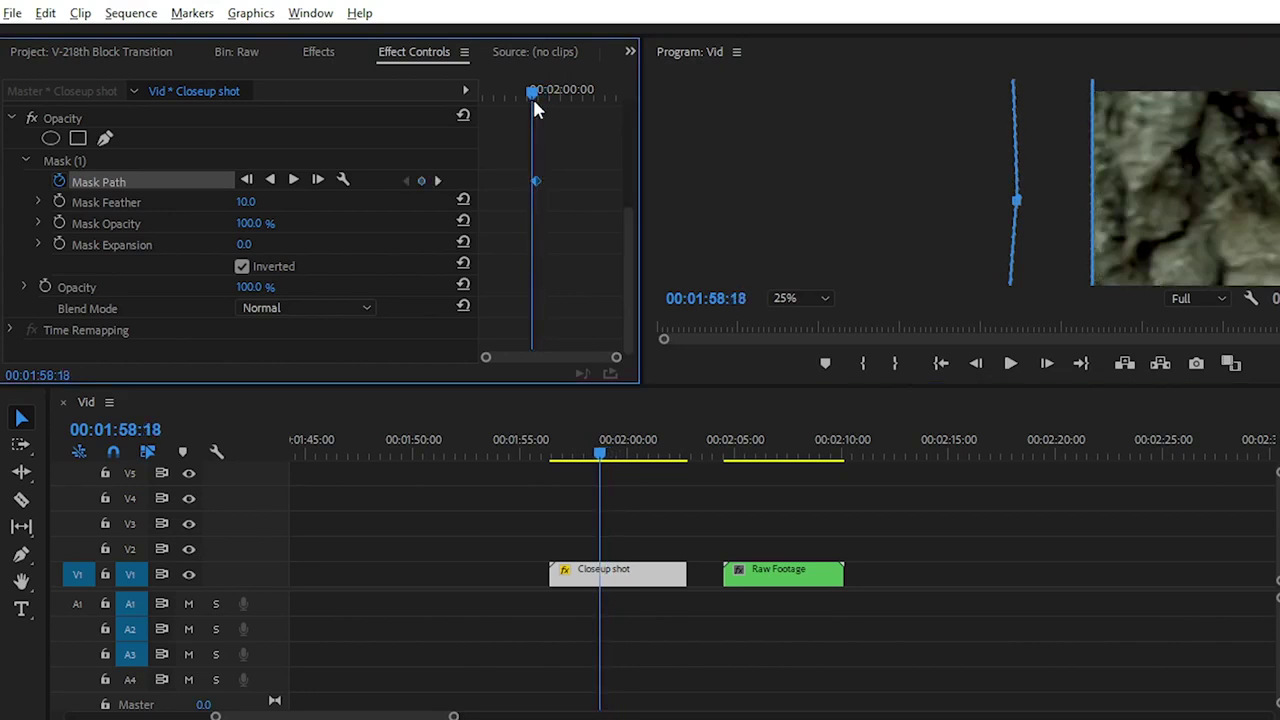
left_click_drag(536, 183, 531, 183)
key("shift+Right")
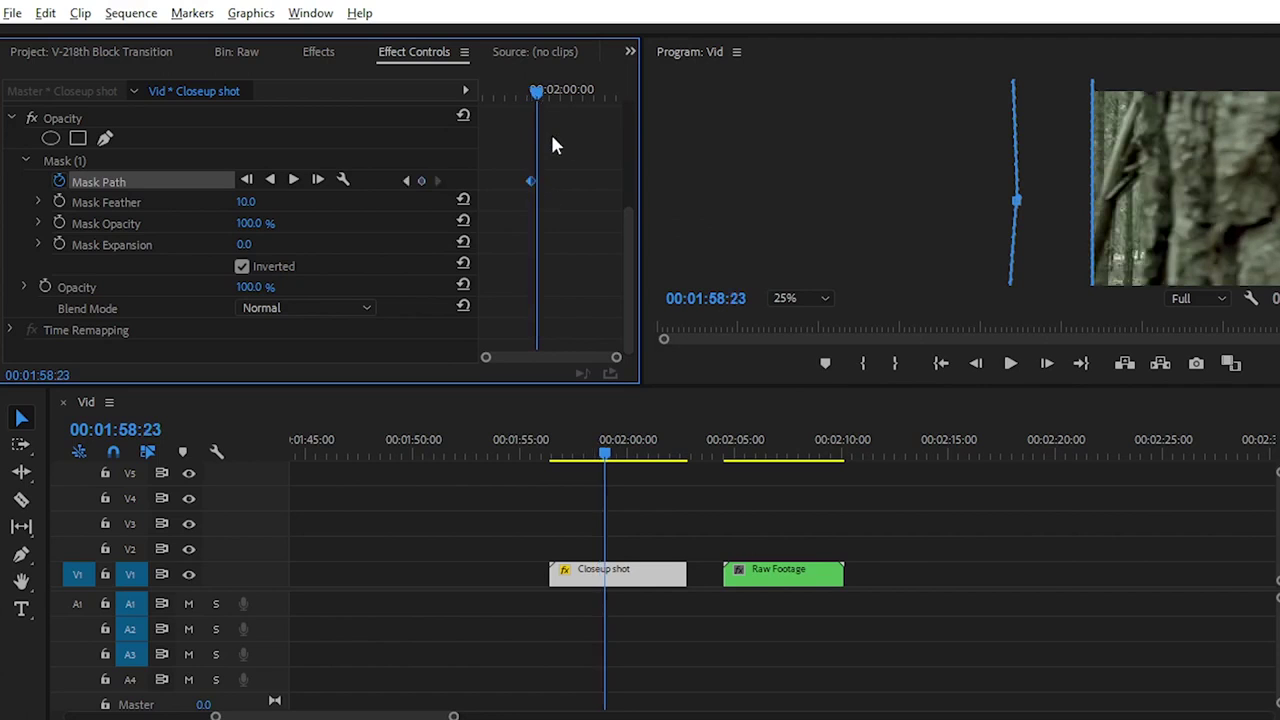
- At the first frame, extend the mask's right edge with a new point and shift it right
left_click(1063, 214)
left_click_drag(1063, 214, 1112, 219)
key("grave")
left_click_drag(445, 300, 491, 274)
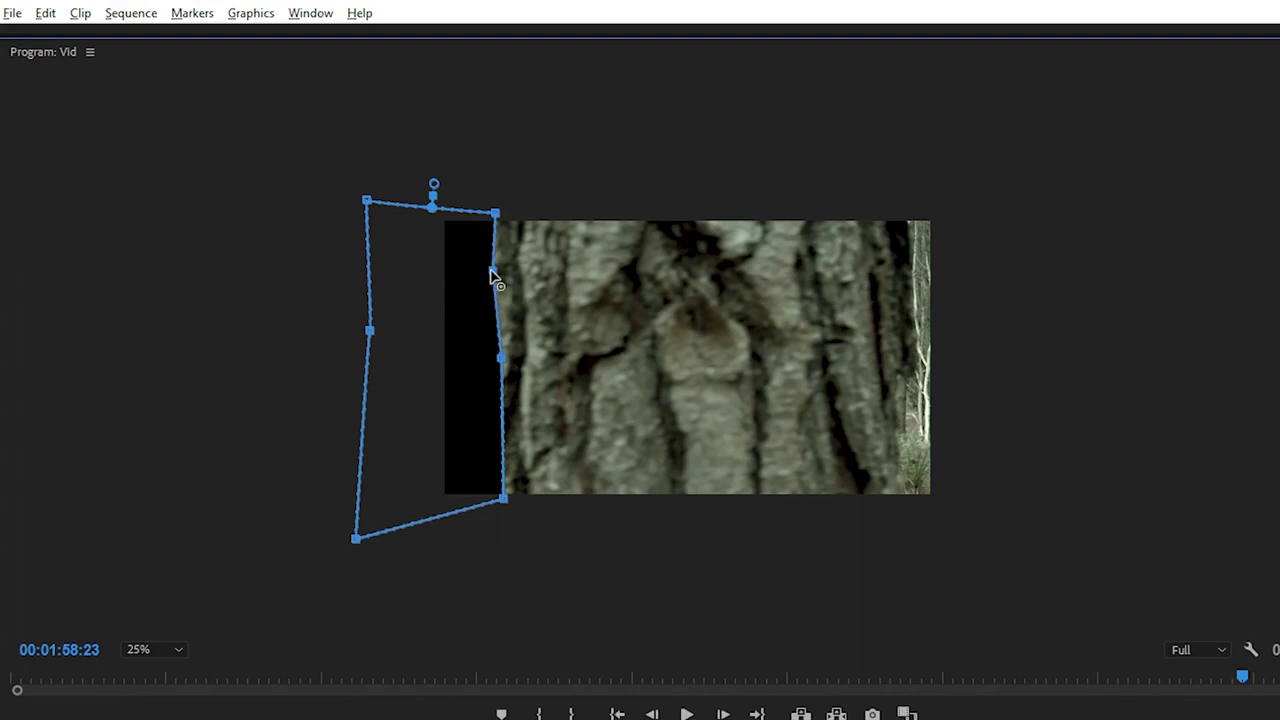
left_click(501, 434)
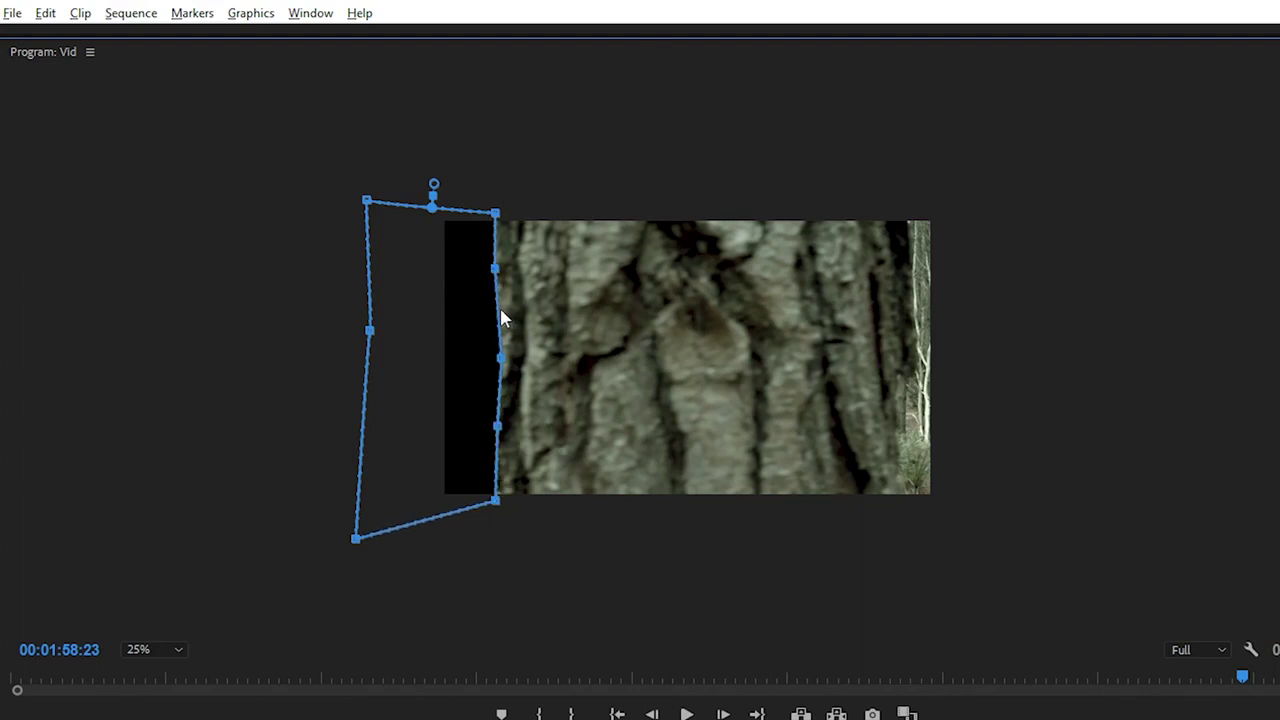
key("grave")
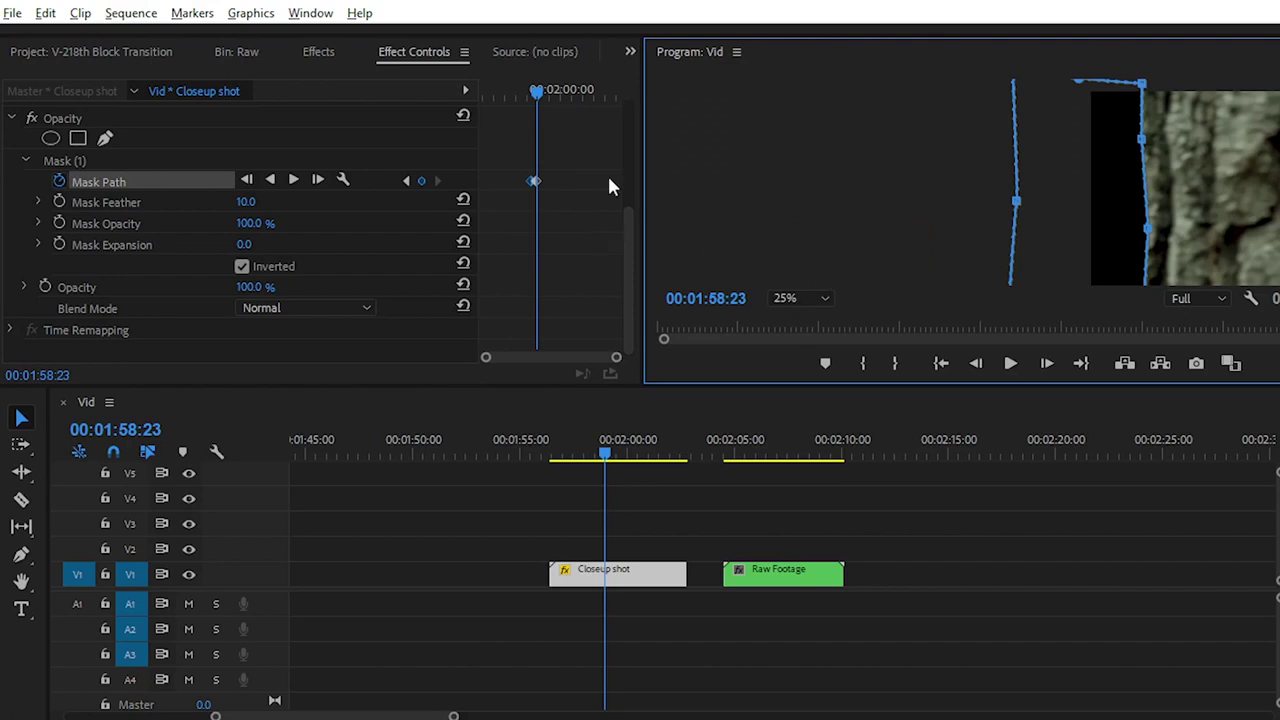
key("grave")
left_click_drag(471, 380, 523, 374)
key("grave")
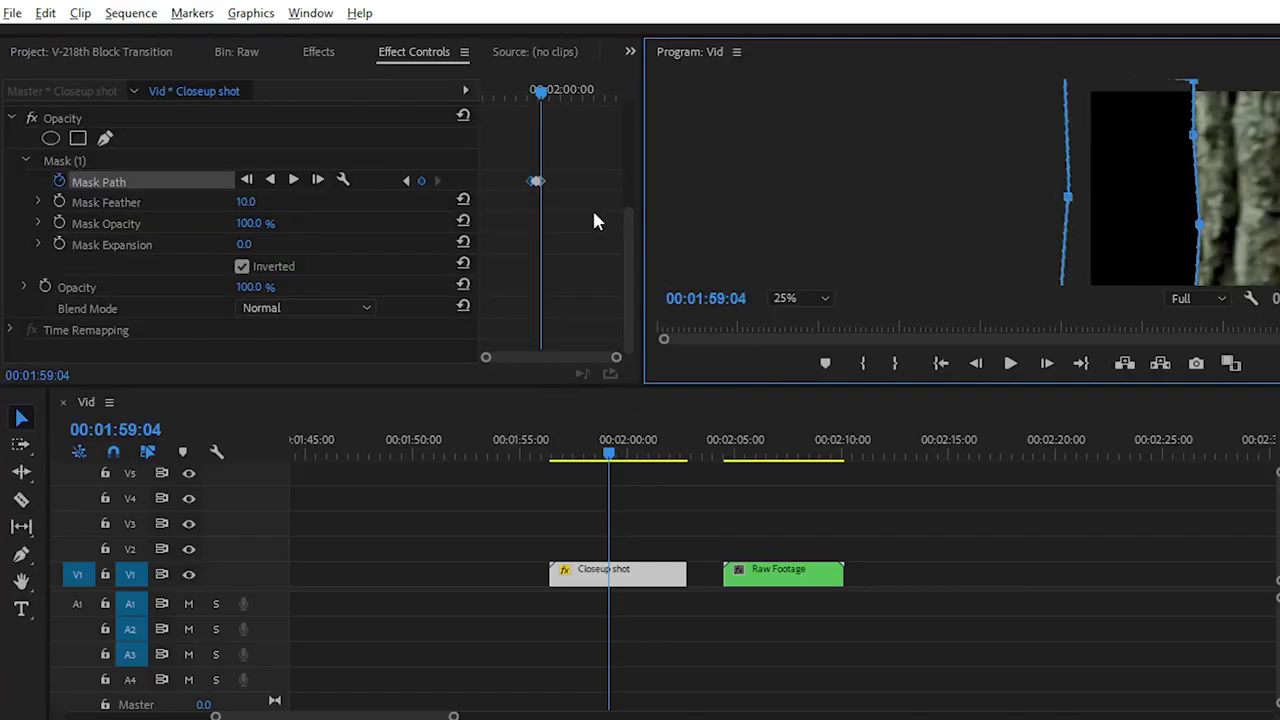
left_click(627, 236)
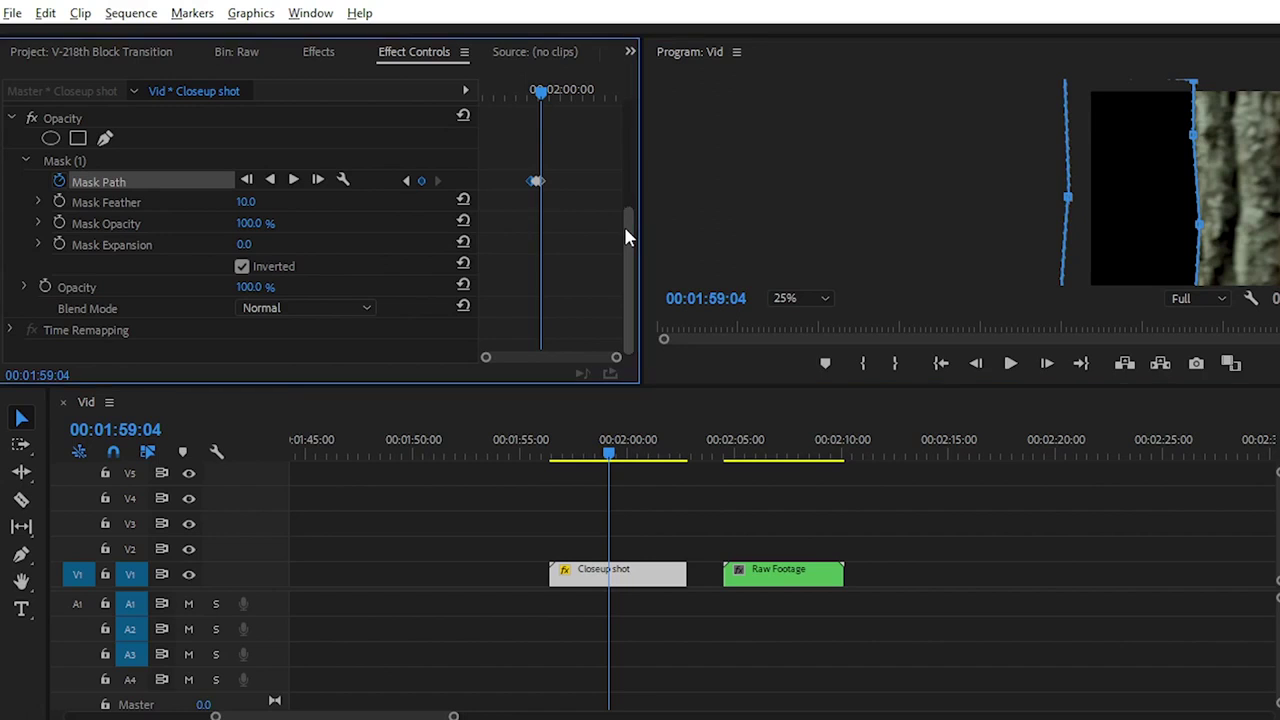
- Five frames later, move the mask right over the trunk and pull its left vertices outward
key("shift+Right")
left_click(790, 297)
left_click(797, 312)
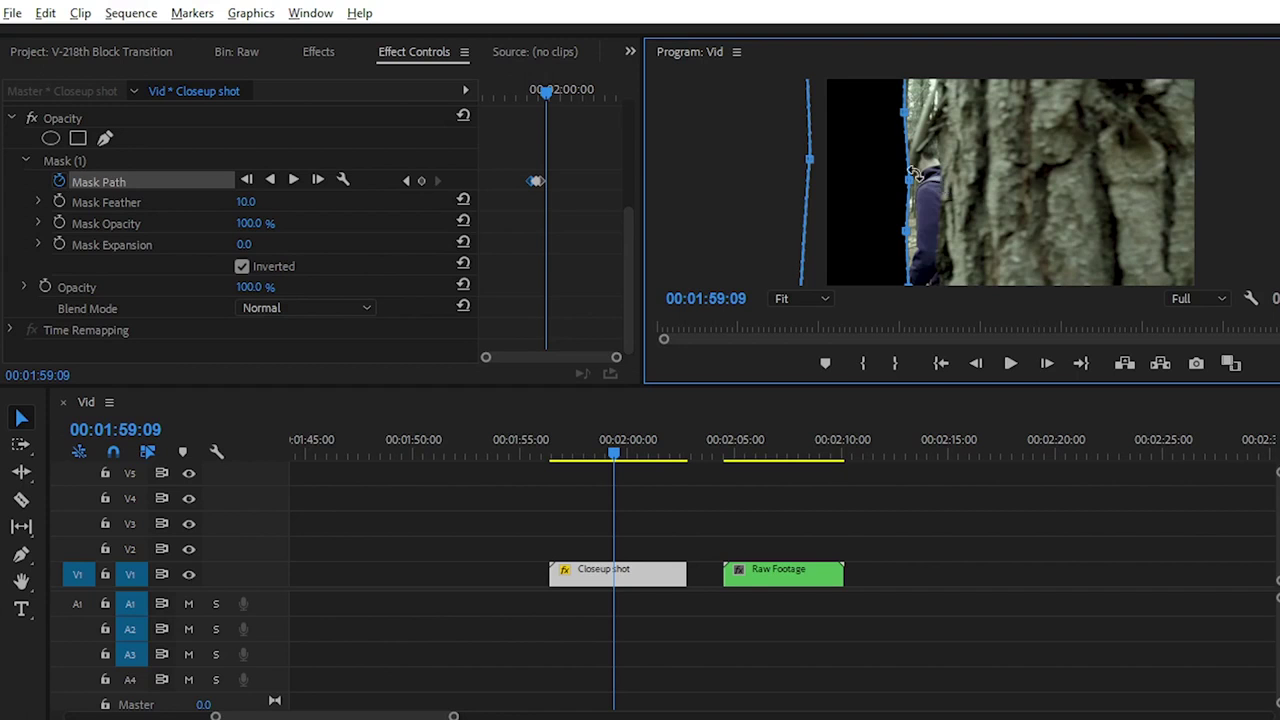
left_click_drag(886, 180, 920, 180)
key("grave")
left_click(155, 650)
left_click(150, 506)
left_click_drag(474, 349, 389, 334)
left_click_drag(452, 528, 360, 528)
left_click_drag(463, 198, 368, 181)
left_click_drag(370, 340, 350, 337)
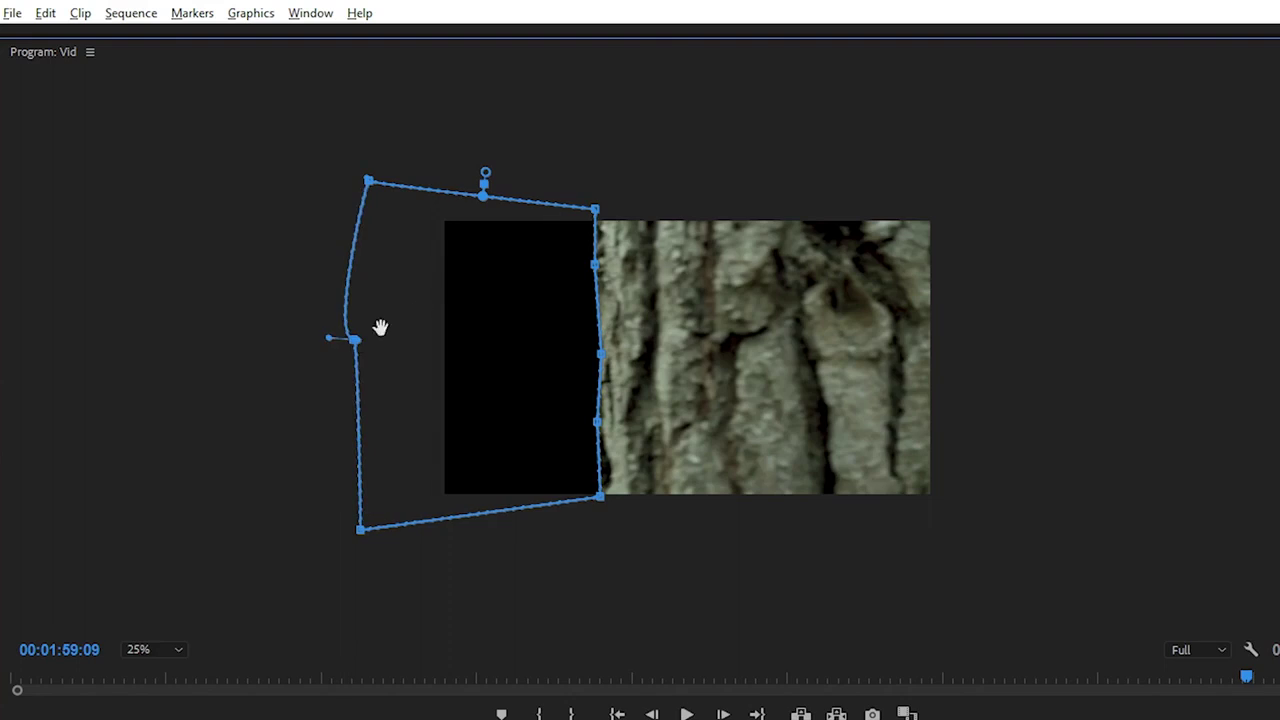
key("grave")
- Step ahead, shift the mask right to follow the trunk, then pull its left points further left
key("shift+Right")
left_click(798, 298)
left_click(796, 318)
left_click_drag(875, 177, 971, 189)
left_click(623, 247)
key("shift+Right")
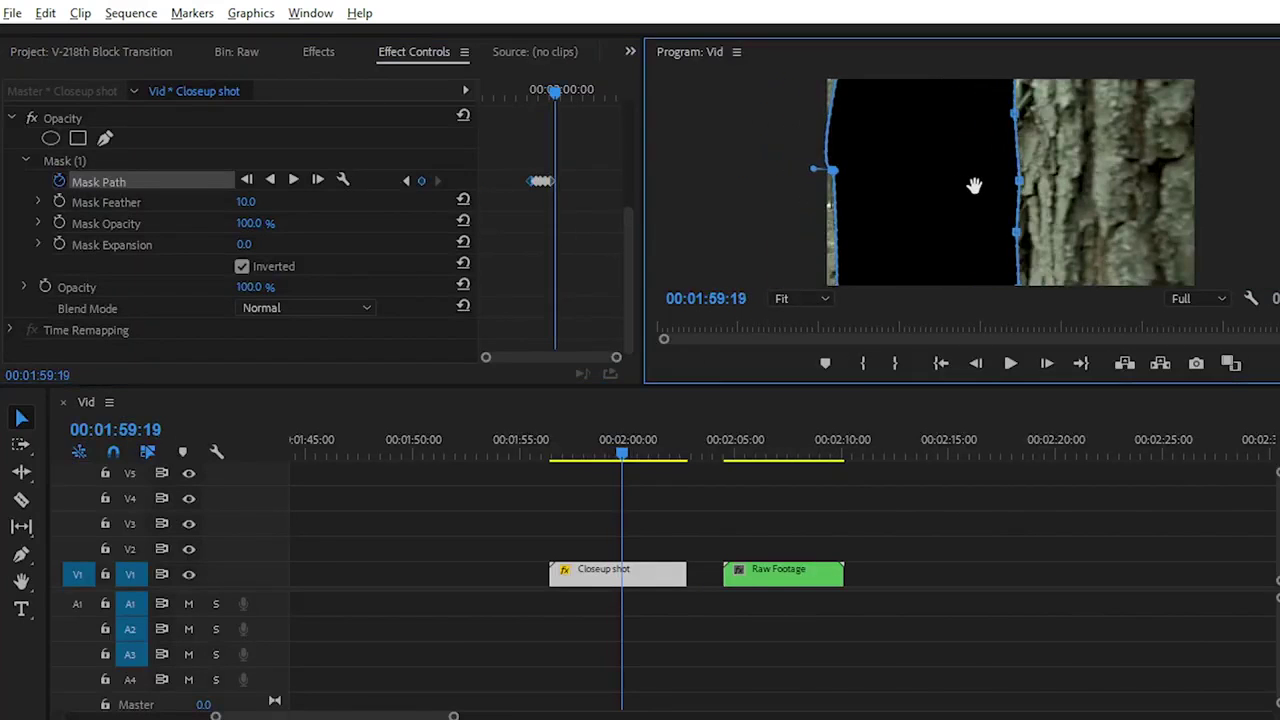
key("grave")
left_click(155, 650)
left_click(150, 506)
left_click_drag(463, 531, 417, 489)
key("grave")
left_click(797, 318)
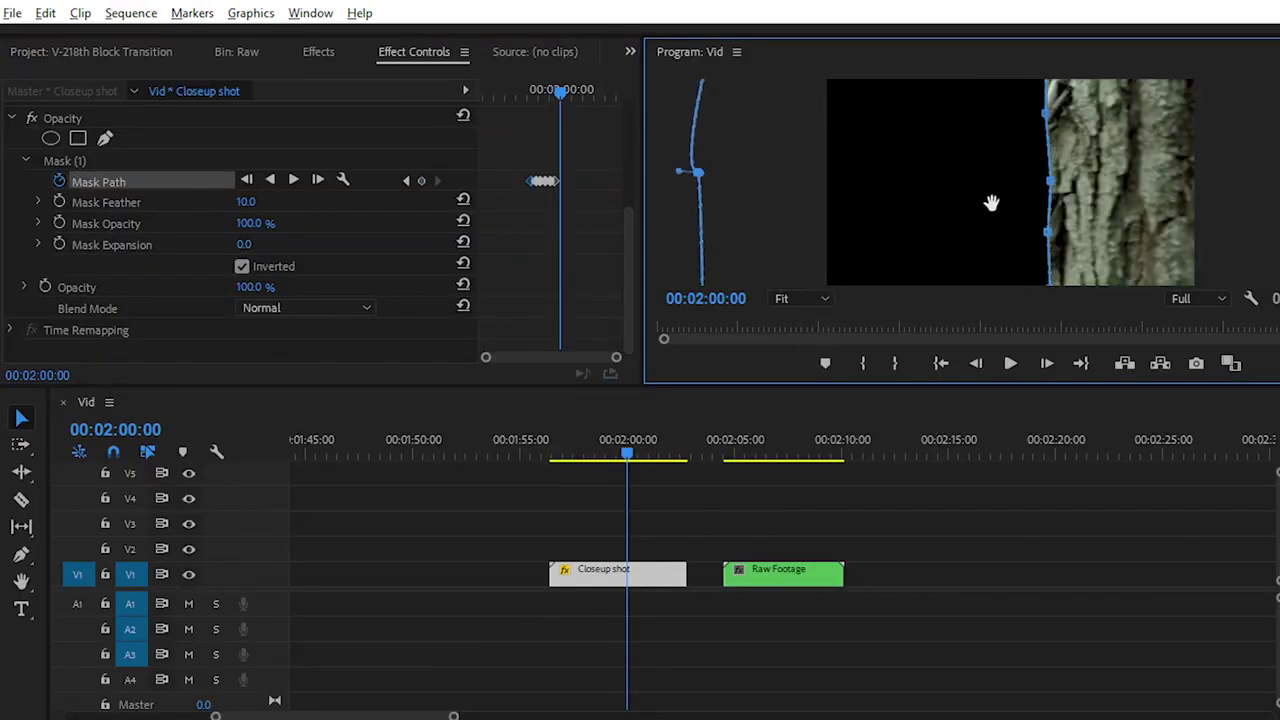
- Advance a few more frames and pull the mask's left edge further left at 25% zoom
left_click(628, 304)
key("space")
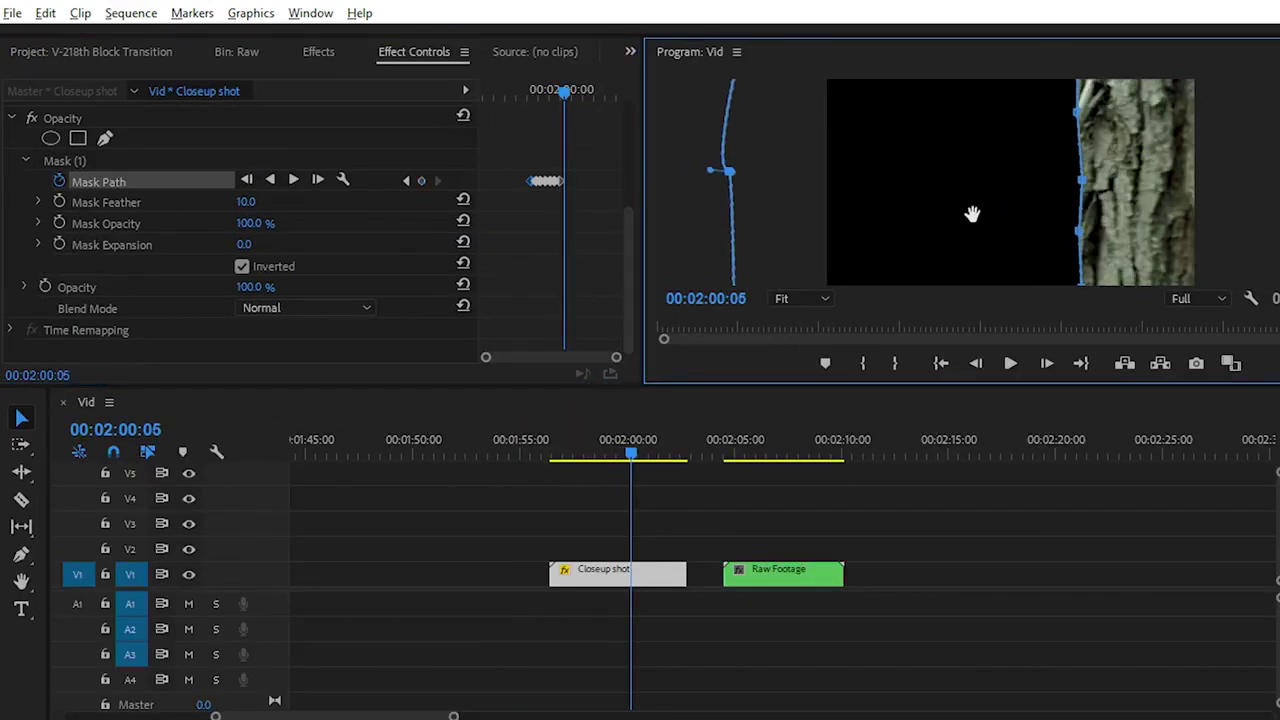
left_click(982, 215)
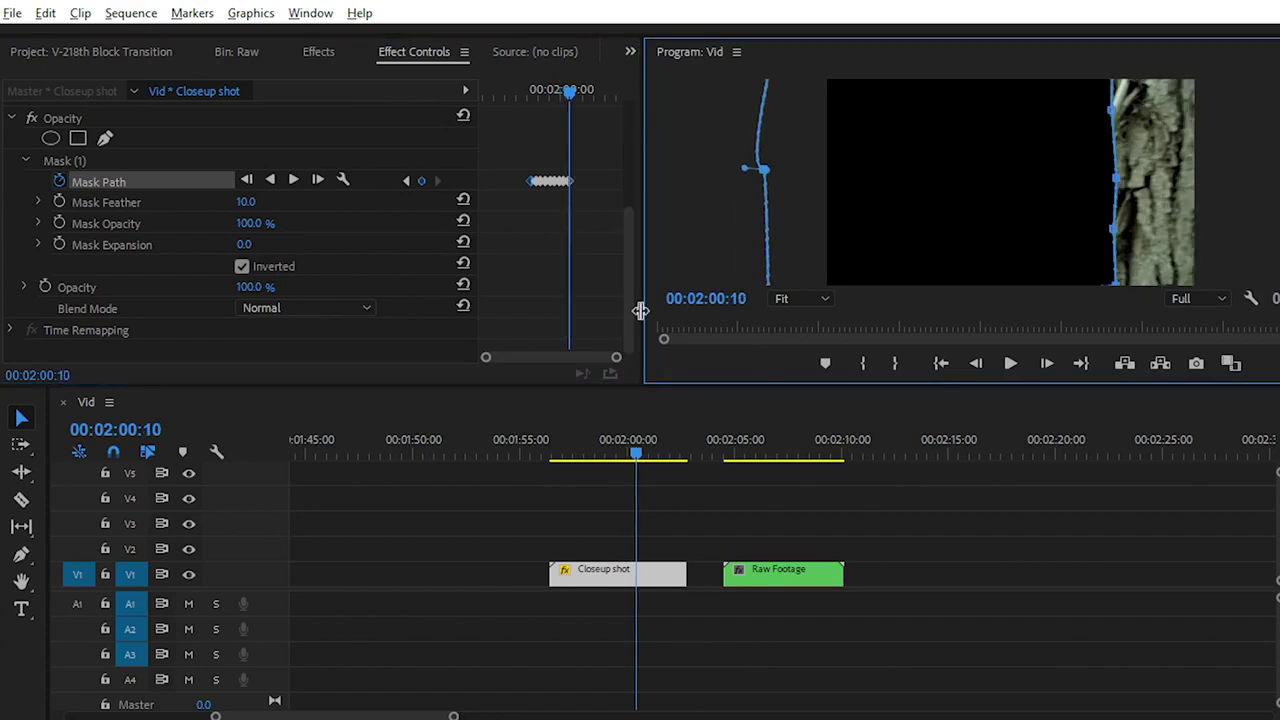
left_click(627, 255)
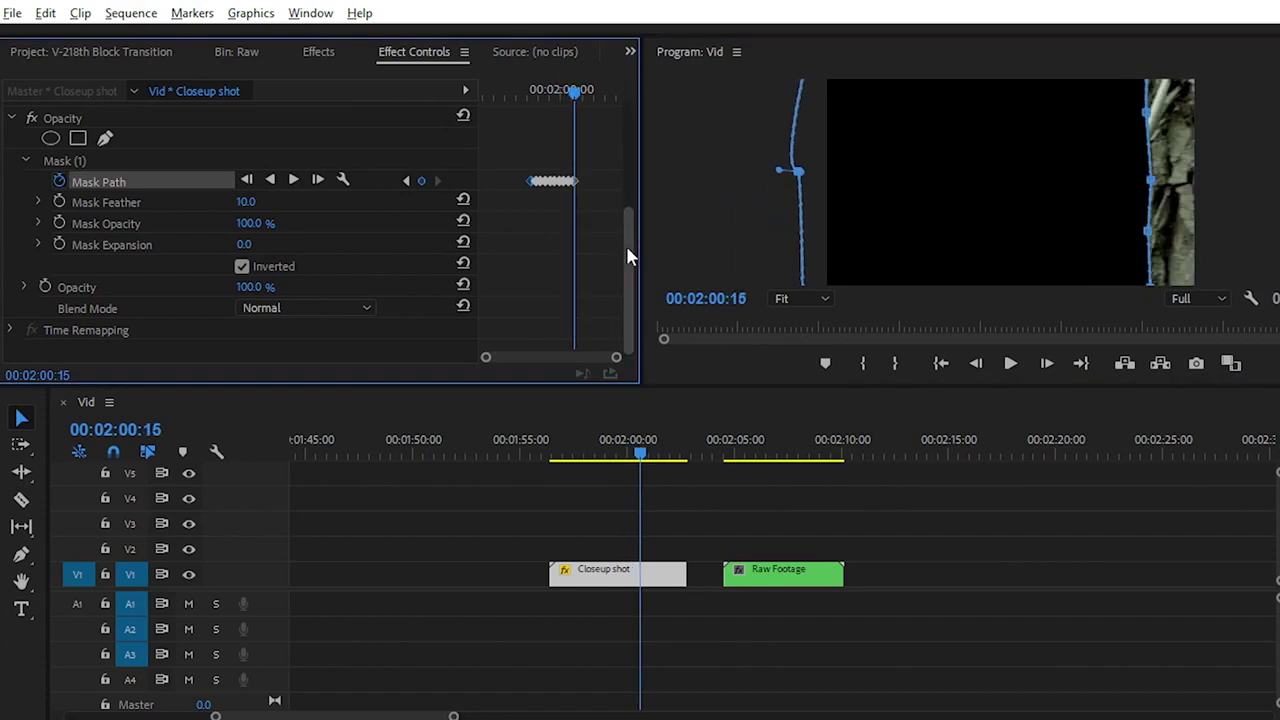
left_click(983, 177)
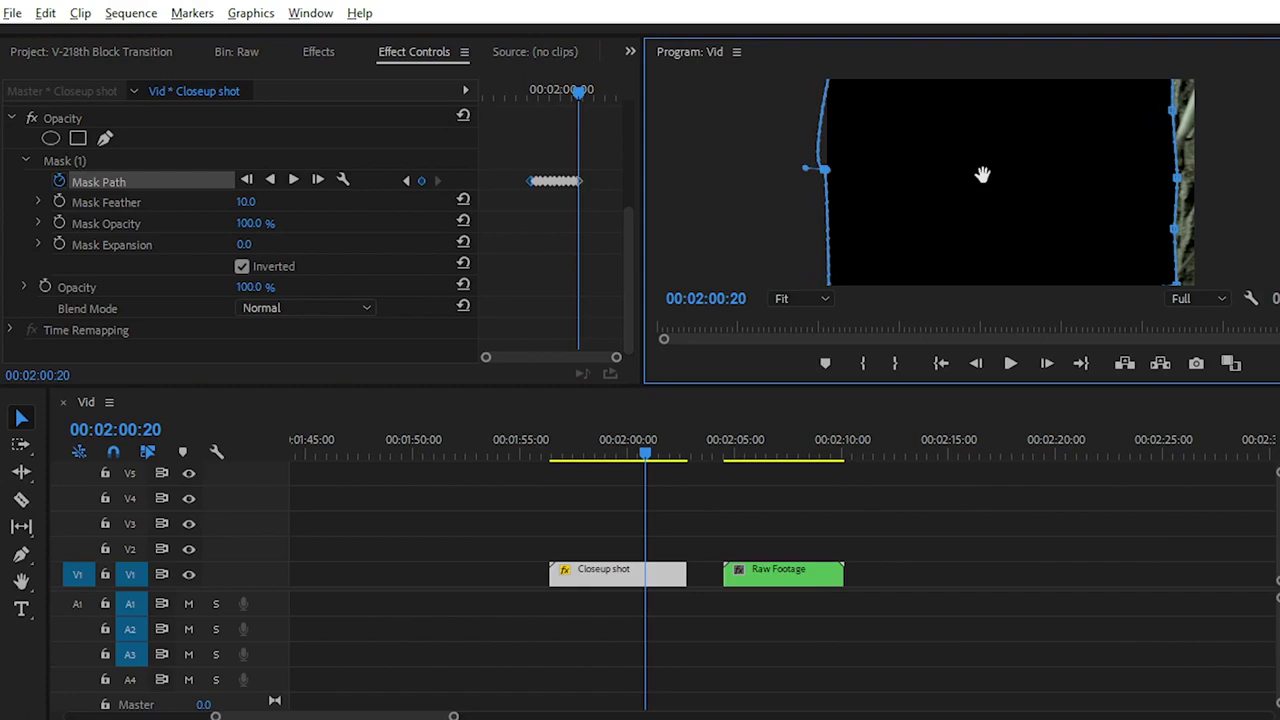
key("grave")
left_click(172, 651)
left_click(150, 560)
left_click_drag(452, 529, 357, 532)
key("grave")
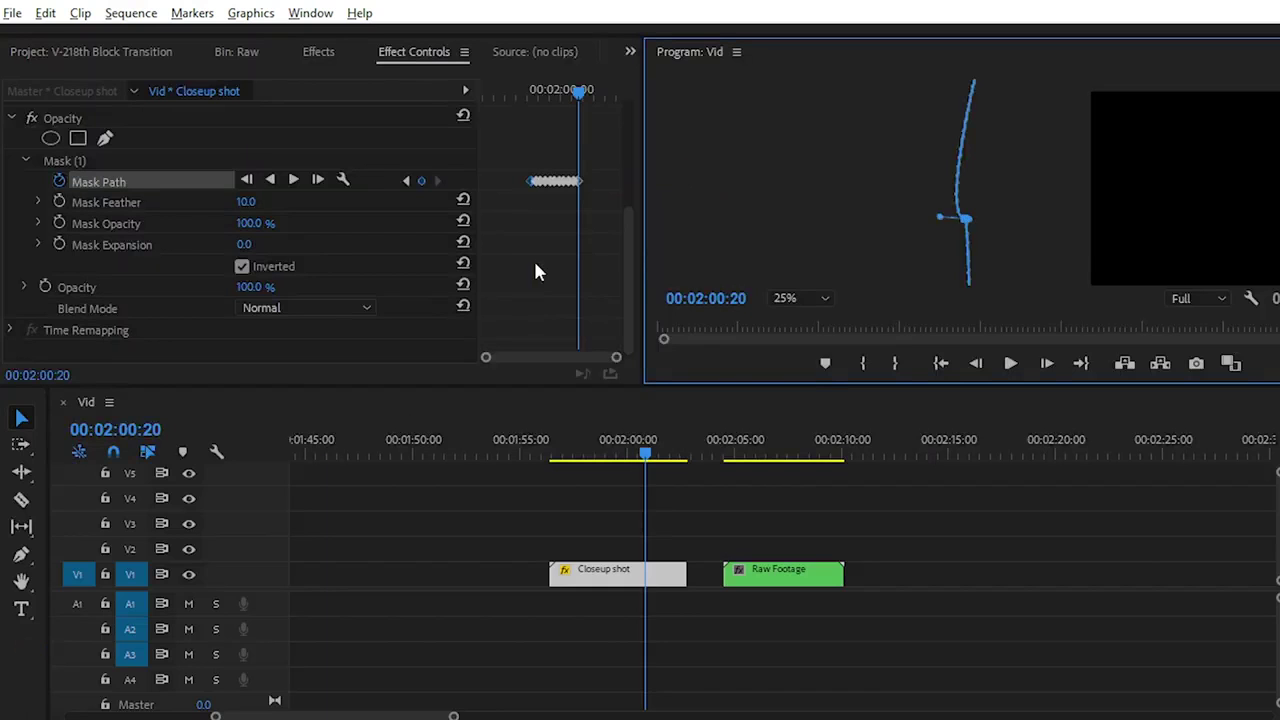
- At 00:02:01:01, nudge the mask right onto the trunk edge
left_click(785, 297)
left_click(790, 318)
left_click(630, 229)
key("shift+Right")
left_click(1029, 160)
left_click_drag(1029, 160, 1033, 160)
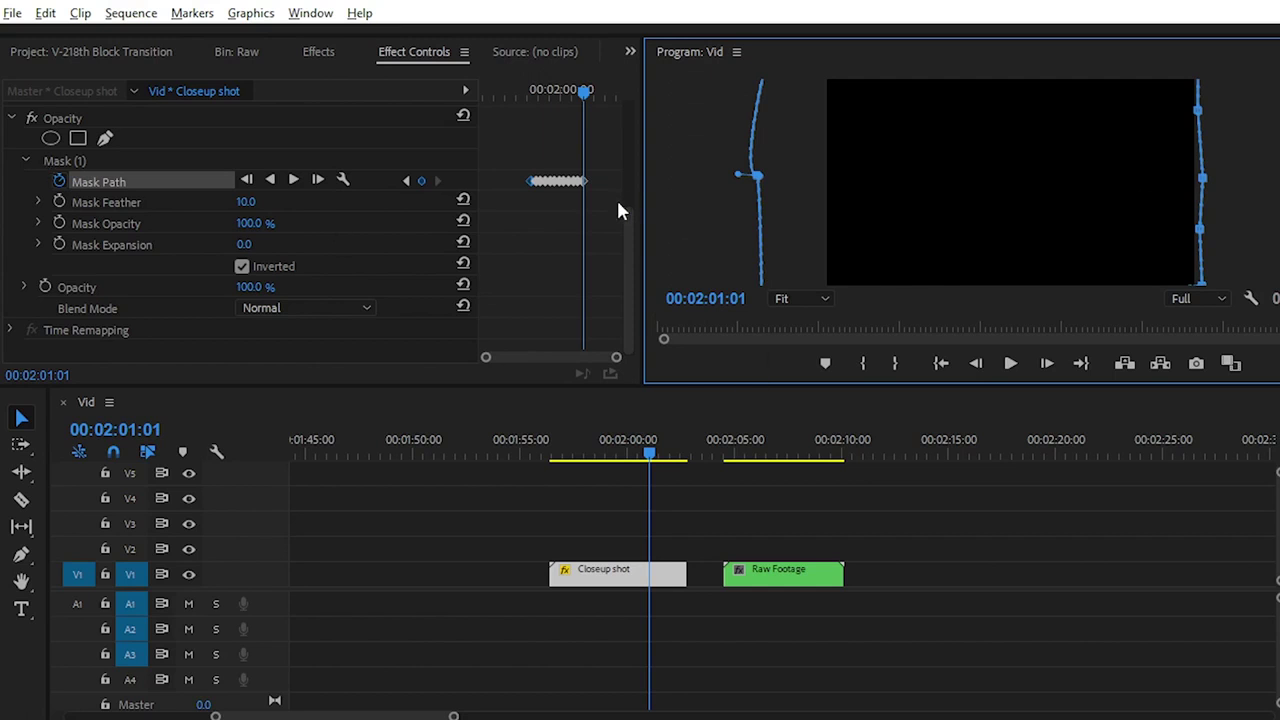
- Review the masked transition frames and select the Closeup shot clip
mouse_move(638, 460)
left_mouse_down()
mouse_move(585, 460)
mouse_move(651, 460)
mouse_move(592, 456)
mouse_move(630, 456)
left_mouse_up()
left_click(588, 505)
left_click(602, 590)
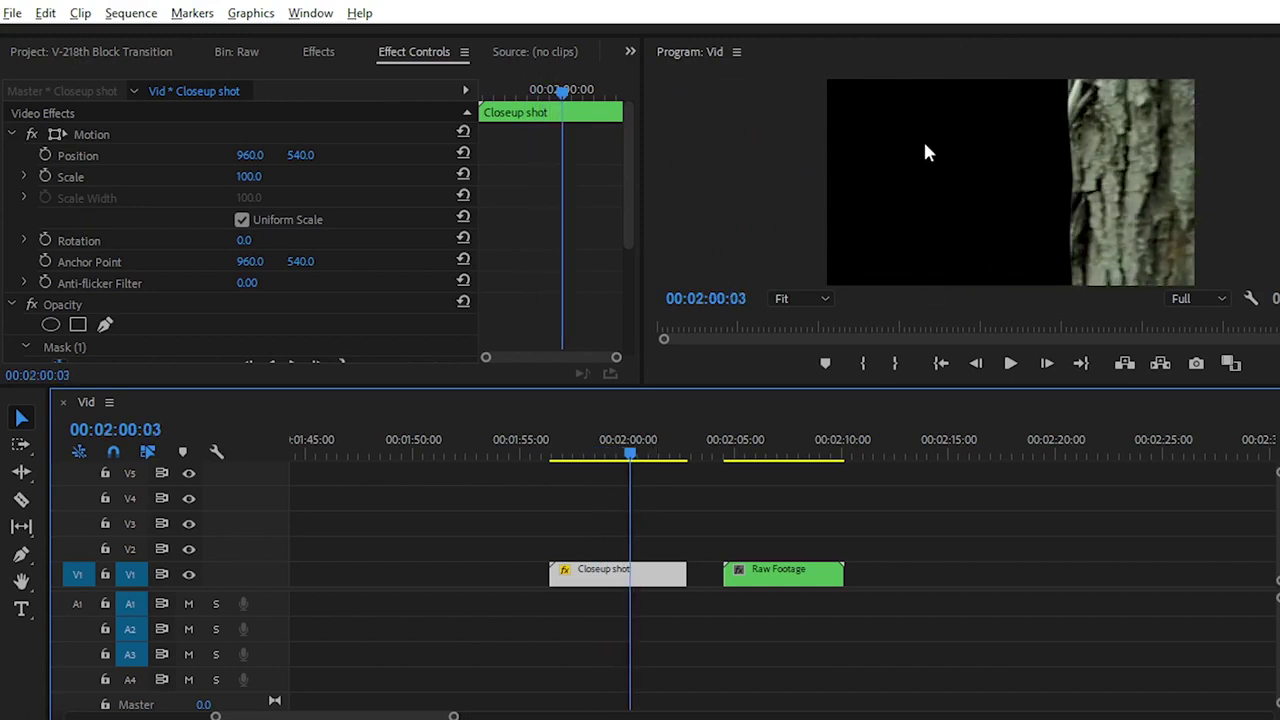
mouse_move(630, 455)
left_mouse_down()
mouse_move(563, 455)
mouse_move(651, 460)
mouse_move(636, 461)
left_mouse_up()
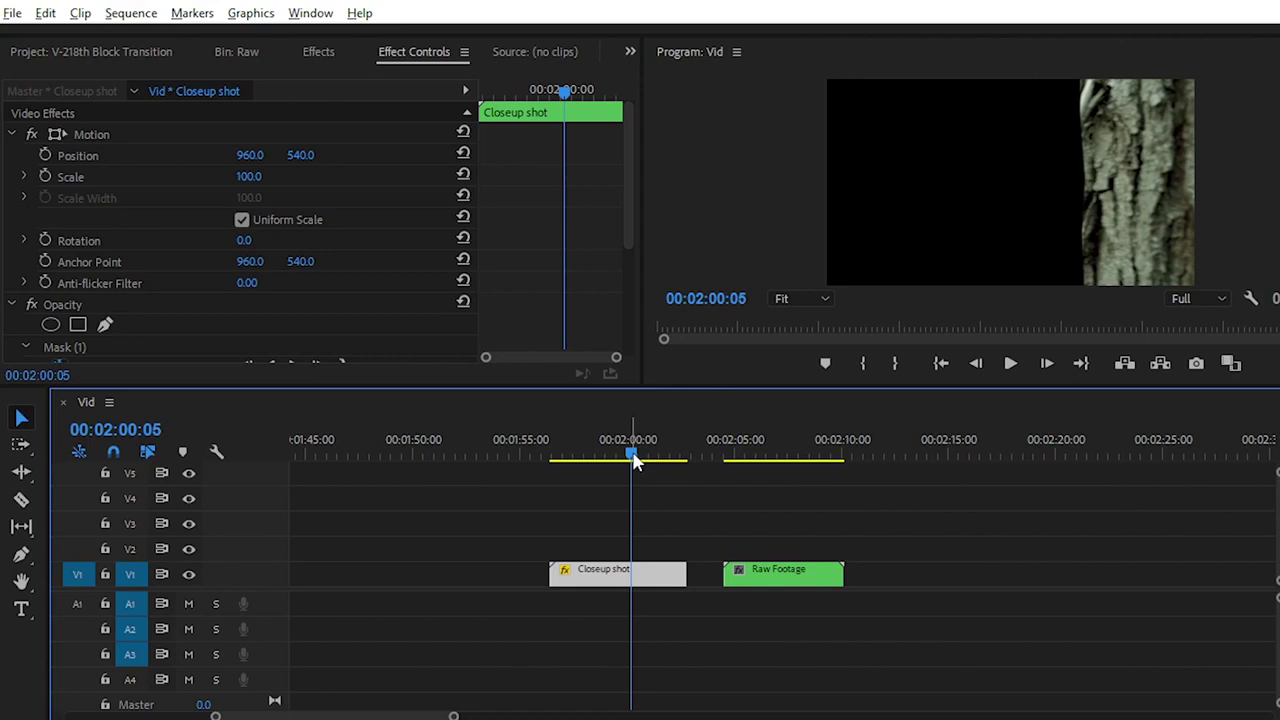
- Raise Closeup shot to V2 and begin sliding Raw Footage left beneath it
key("alt+Up")
left_click_drag(634, 460, 600, 457)
left_click_drag(772, 572, 652, 588)
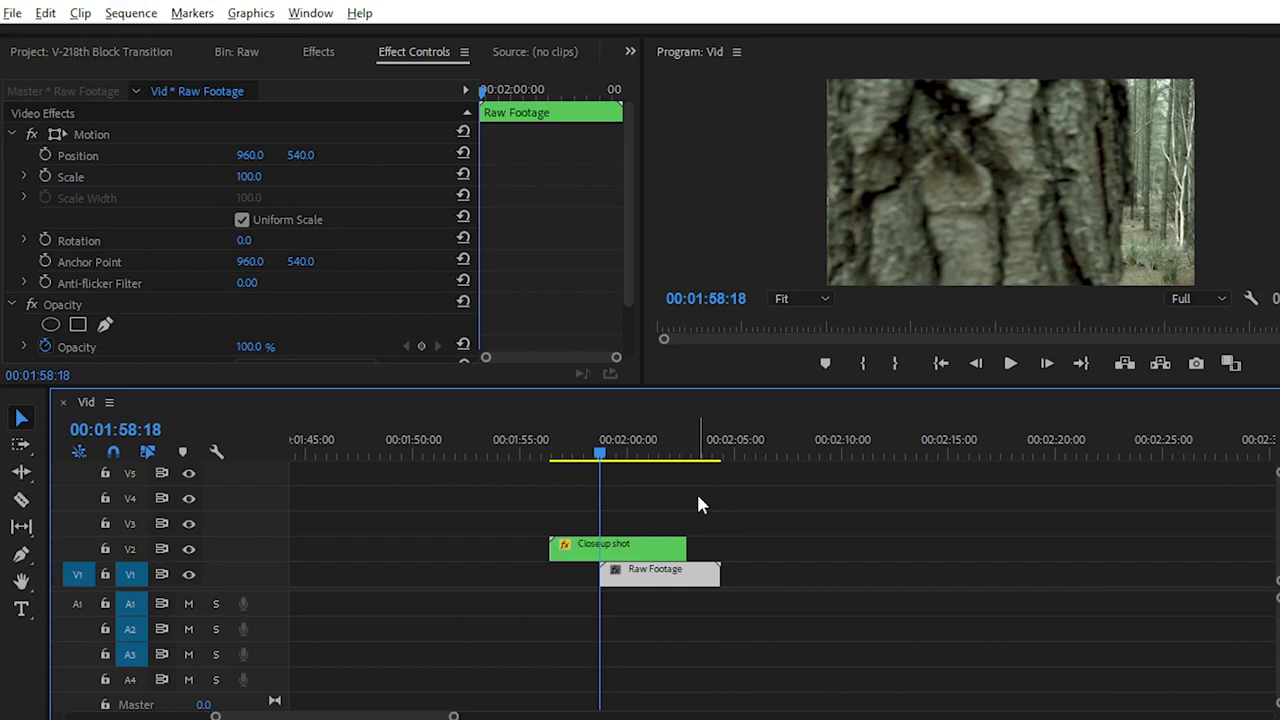
- Make Raw Footage start at about 01:58:15 under Closeup shot and play it
left_click(593, 447)
left_click_drag(636, 583, 630, 584)
key("space")
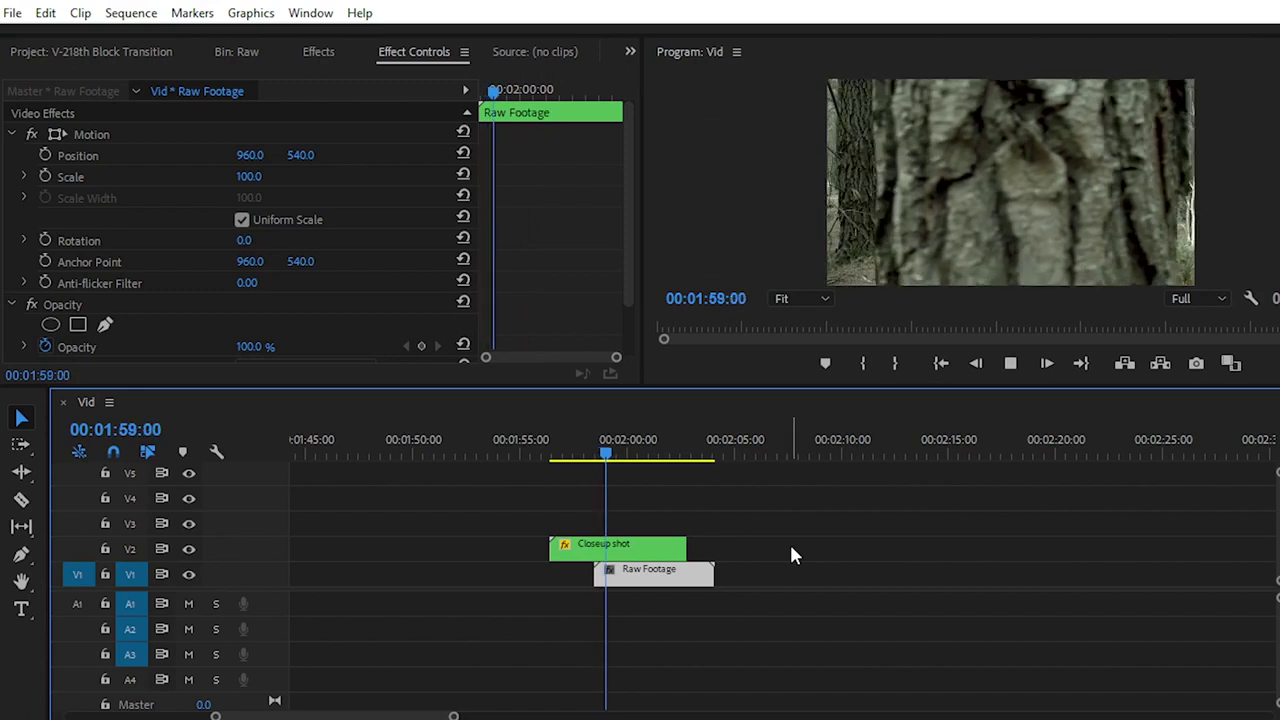
key("space")
- Replay the transition full-frame from 01:56:09
left_click_drag(650, 455, 548, 458)
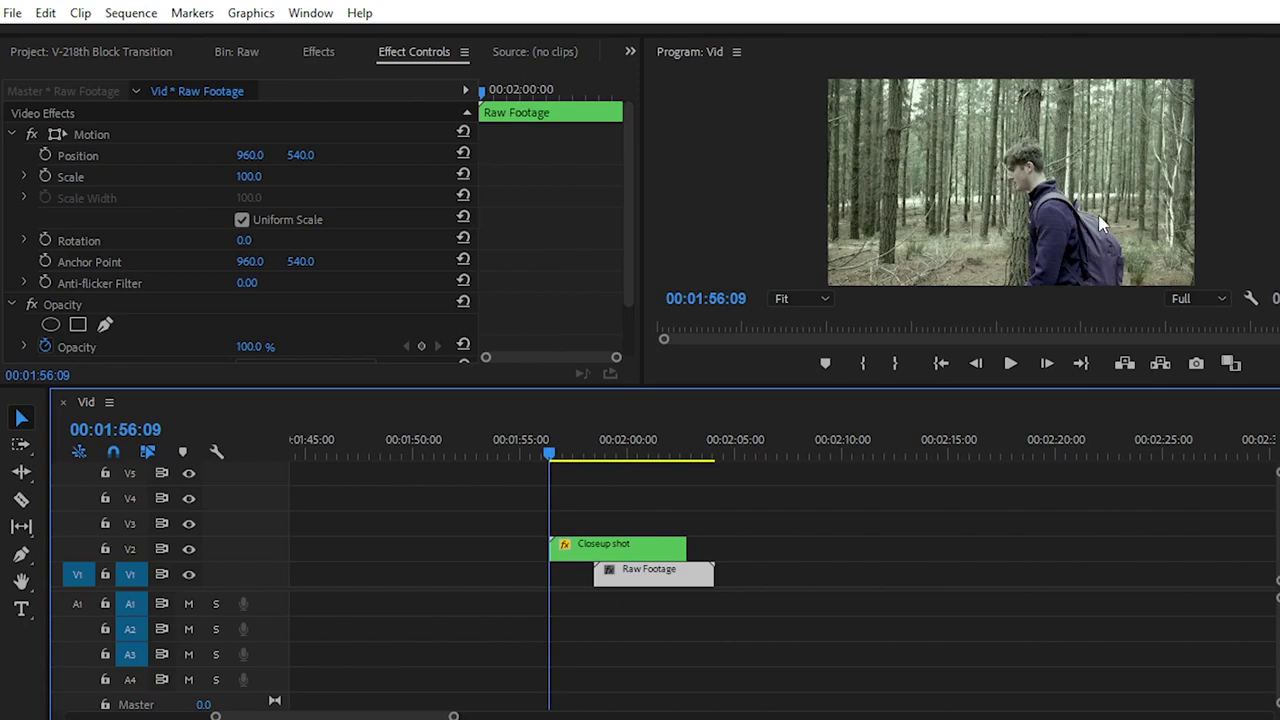
key("grave")
key("space")
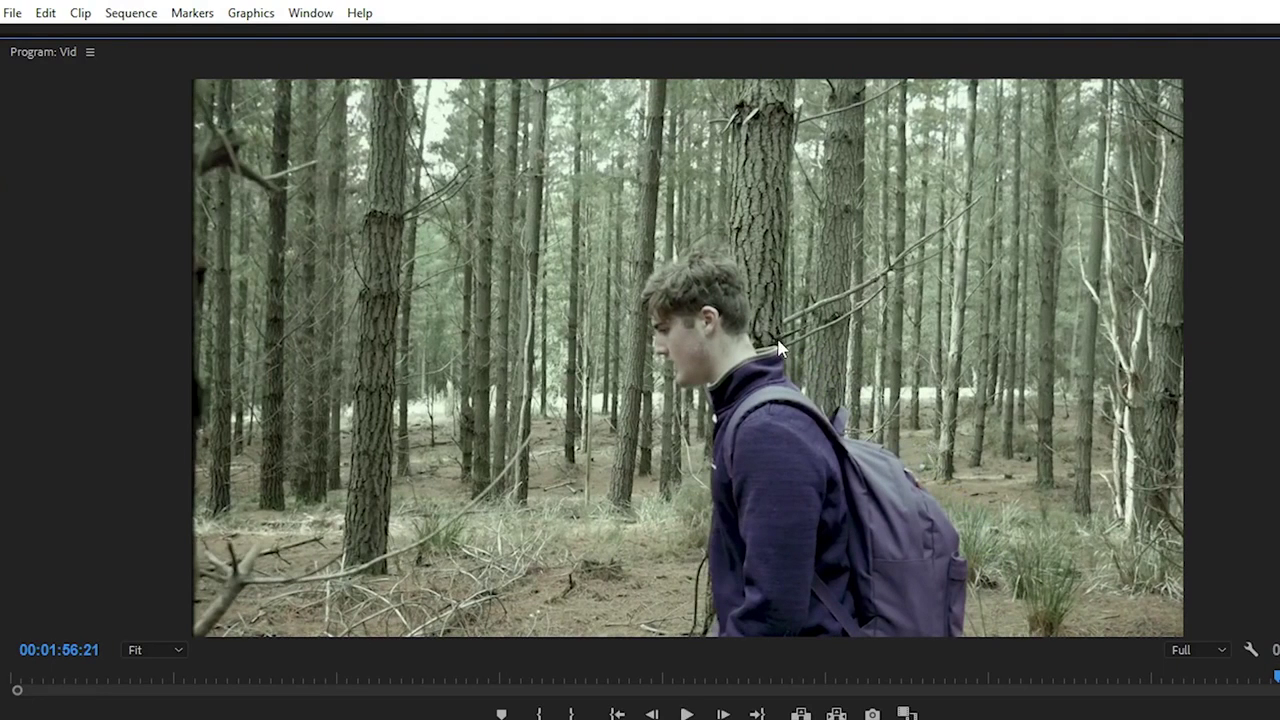
- Watch the block transition through, then return the playhead to 01:56:09
key("space")
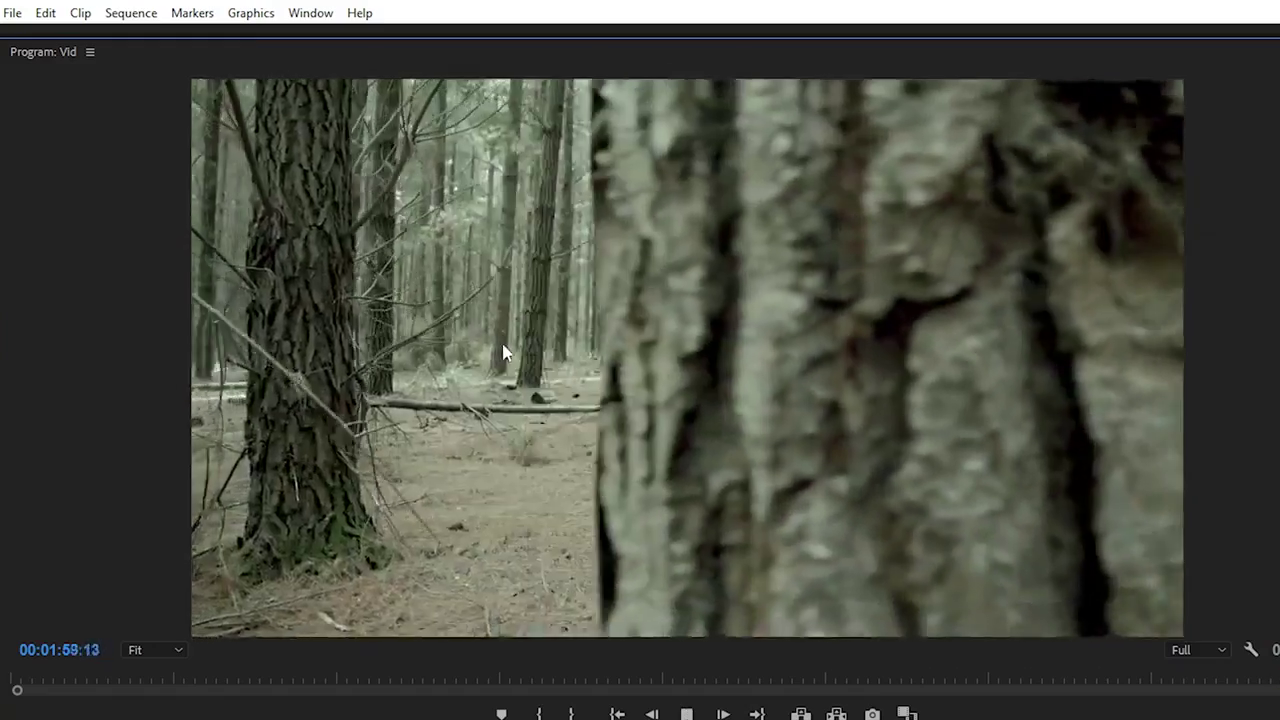
key("space")
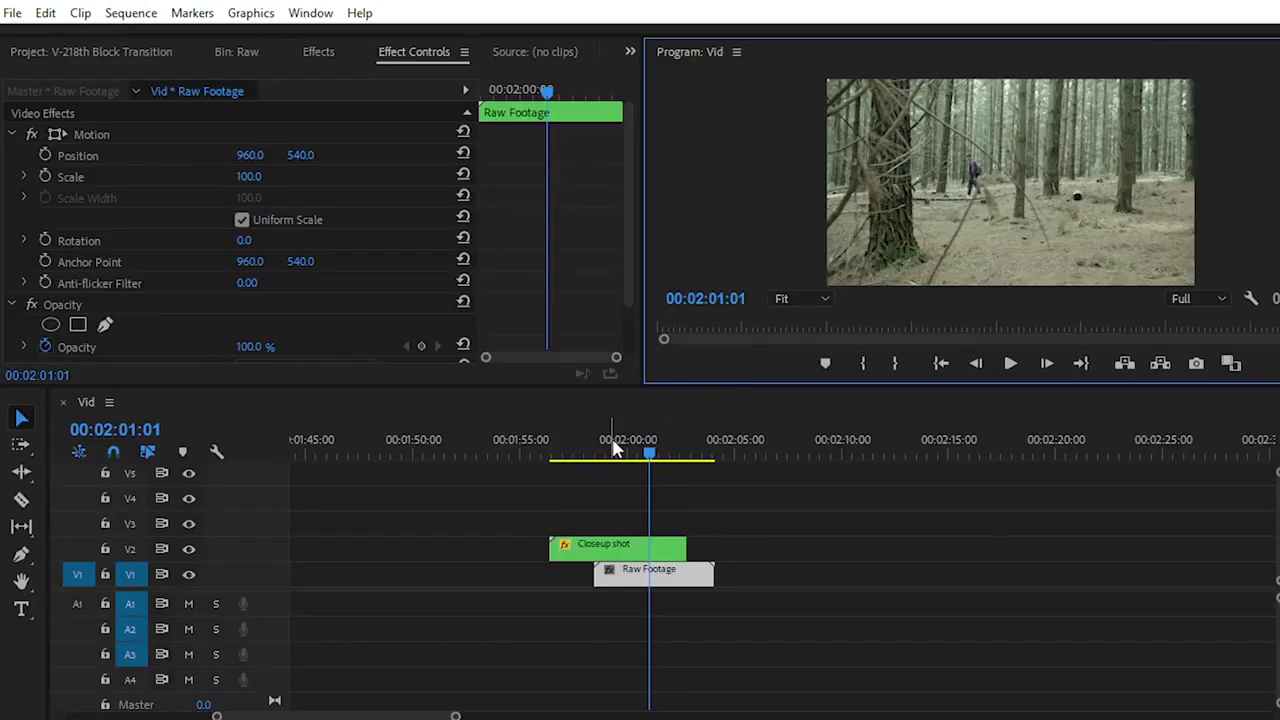
left_click(563, 452)
left_click_drag(563, 452, 549, 452)
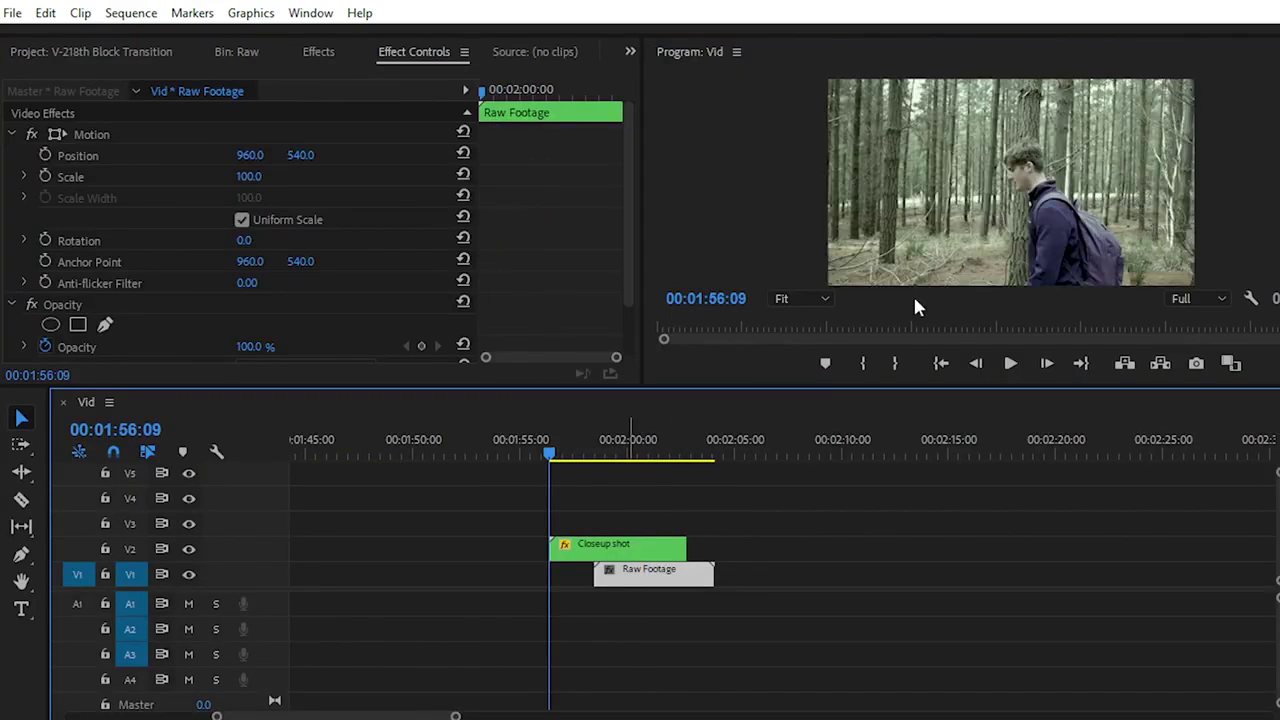
- With Closeup shot selected at 01:59:09, start raising the Mask Feather toward 21
left_click(993, 214)
left_click_drag(550, 452, 617, 458)
key("grave")
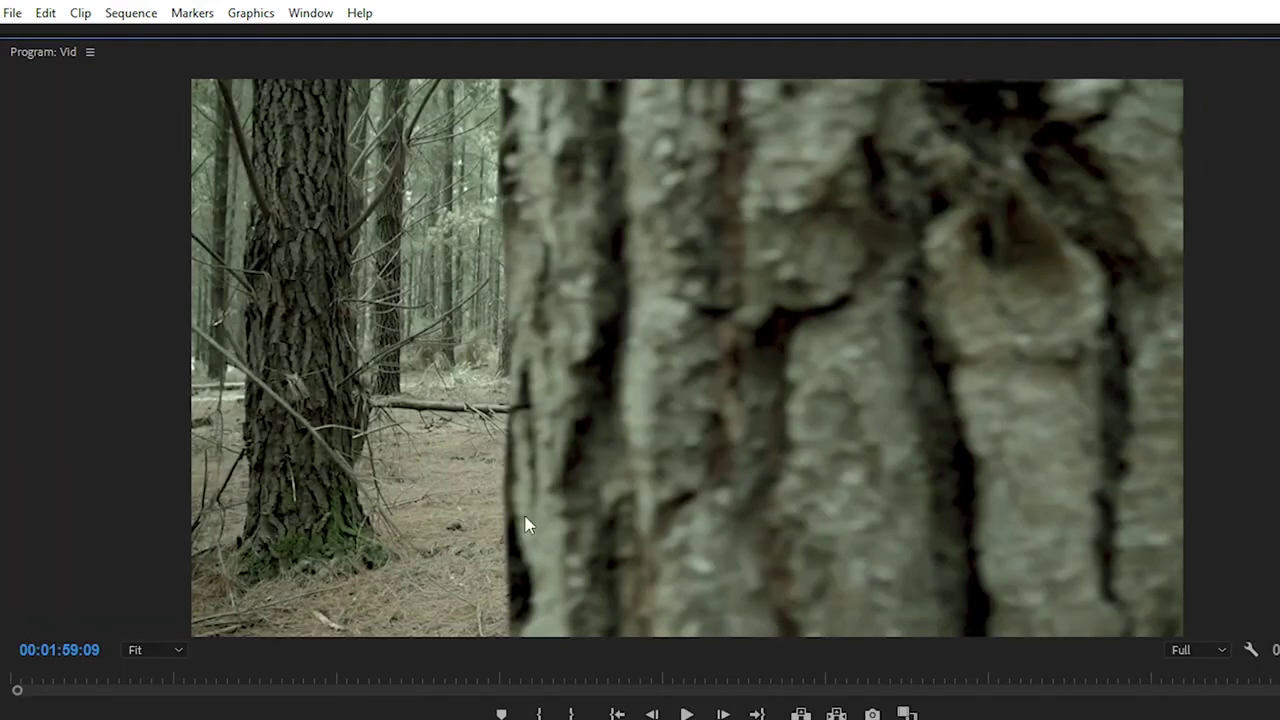
key("grave")
mouse_move(252, 205)
left_mouse_down()
mouse_move(264, 202)
mouse_move(250, 205)
left_mouse_up()
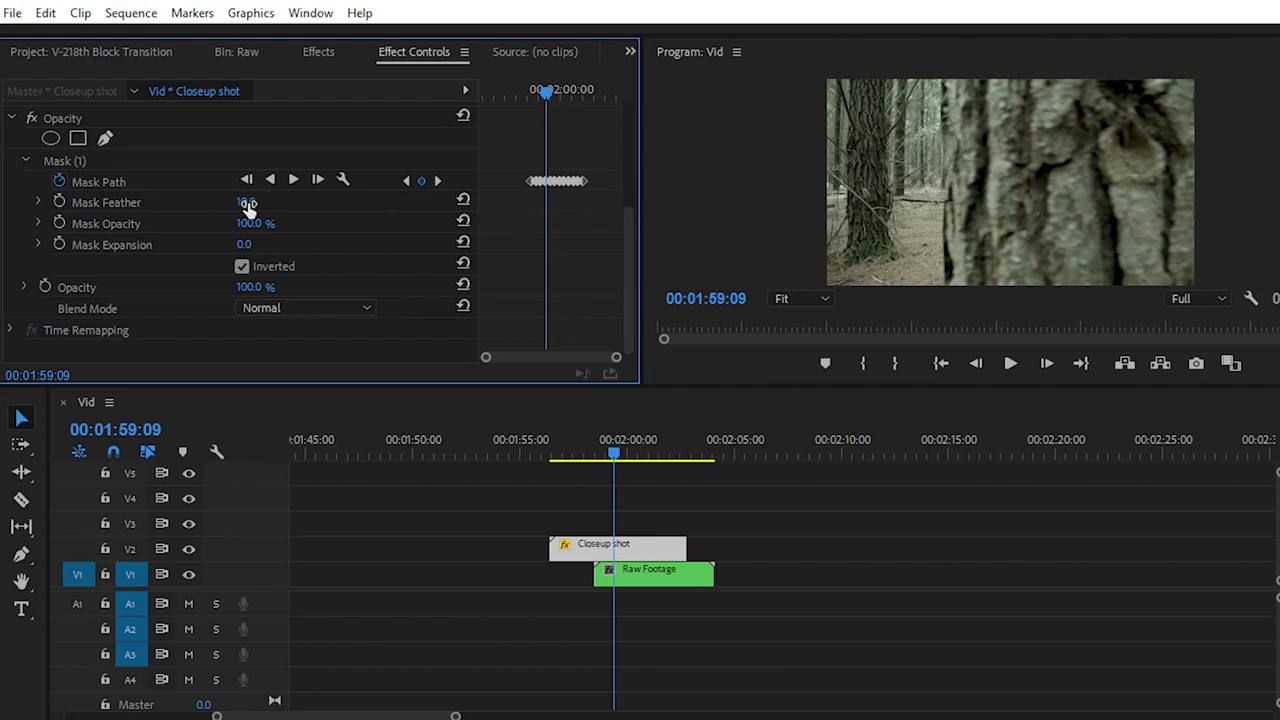
- Set Mask Feather to 118 and return the playhead to 01:56:09
left_click_drag(248, 204, 360, 204)
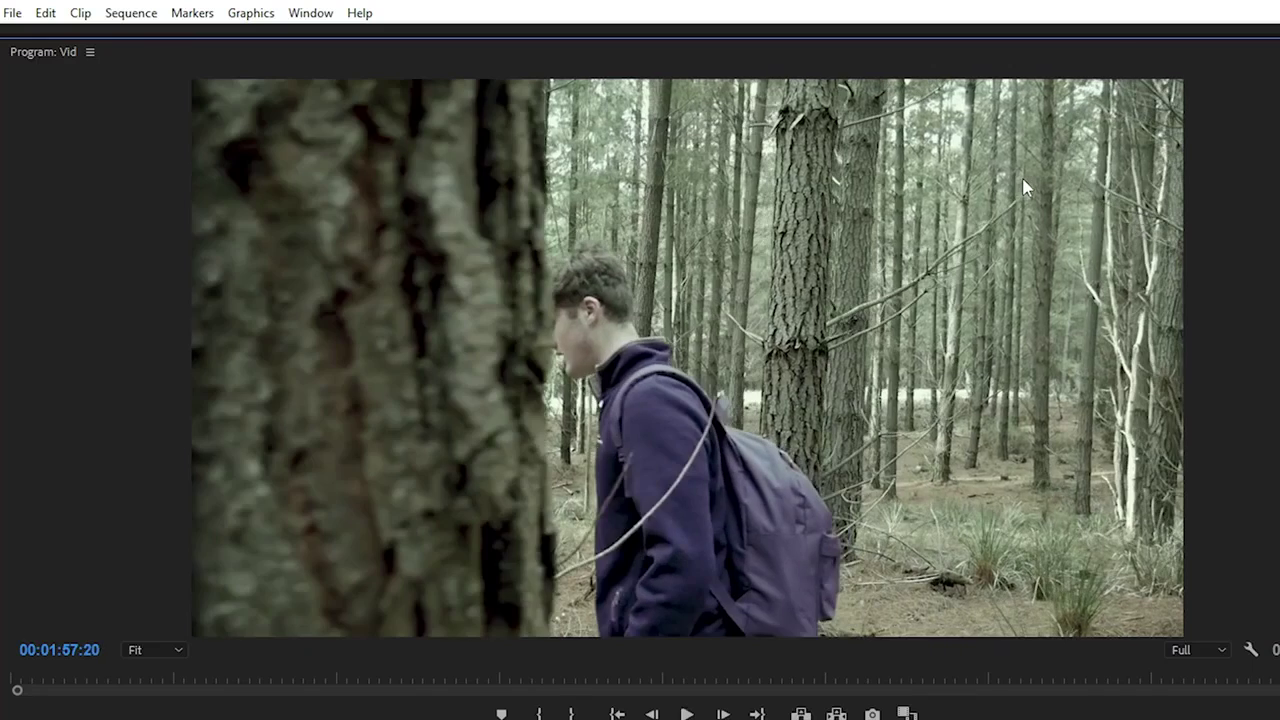
key("grave")
left_click_drag(588, 455, 549, 455)
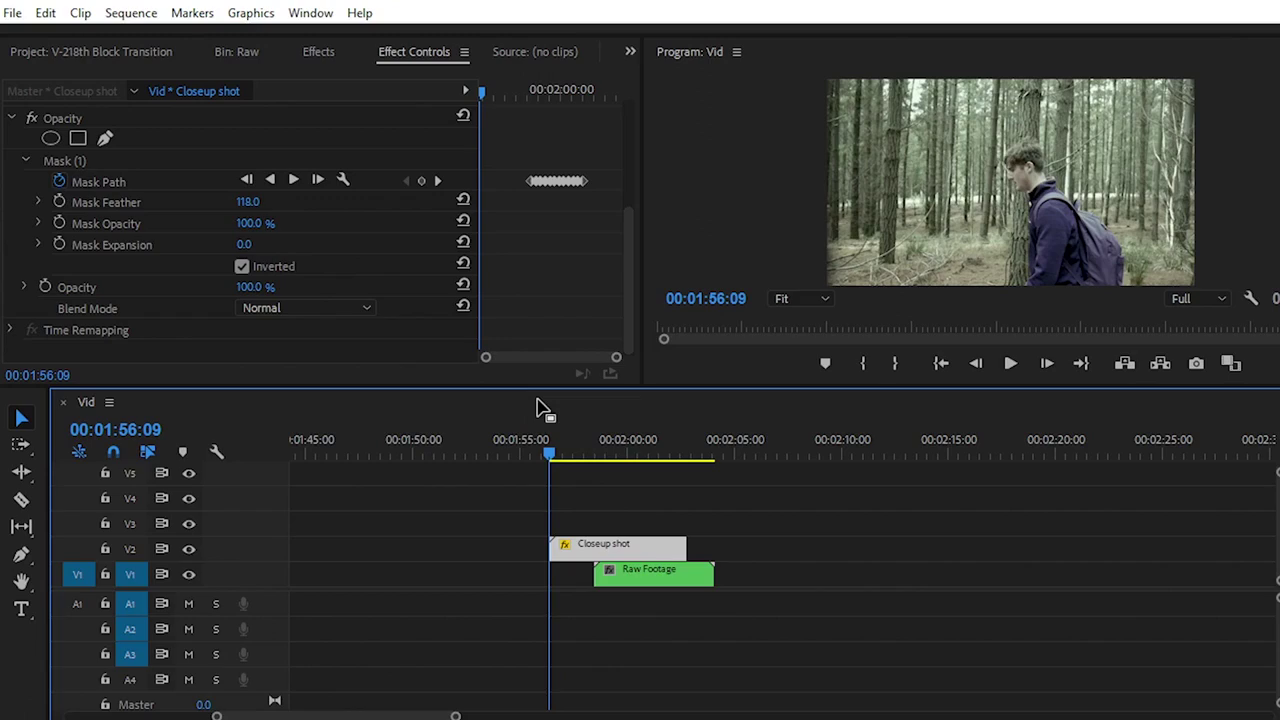
- Play the softened transition full-frame, then restore the normal layout
key("grave")
key("space")
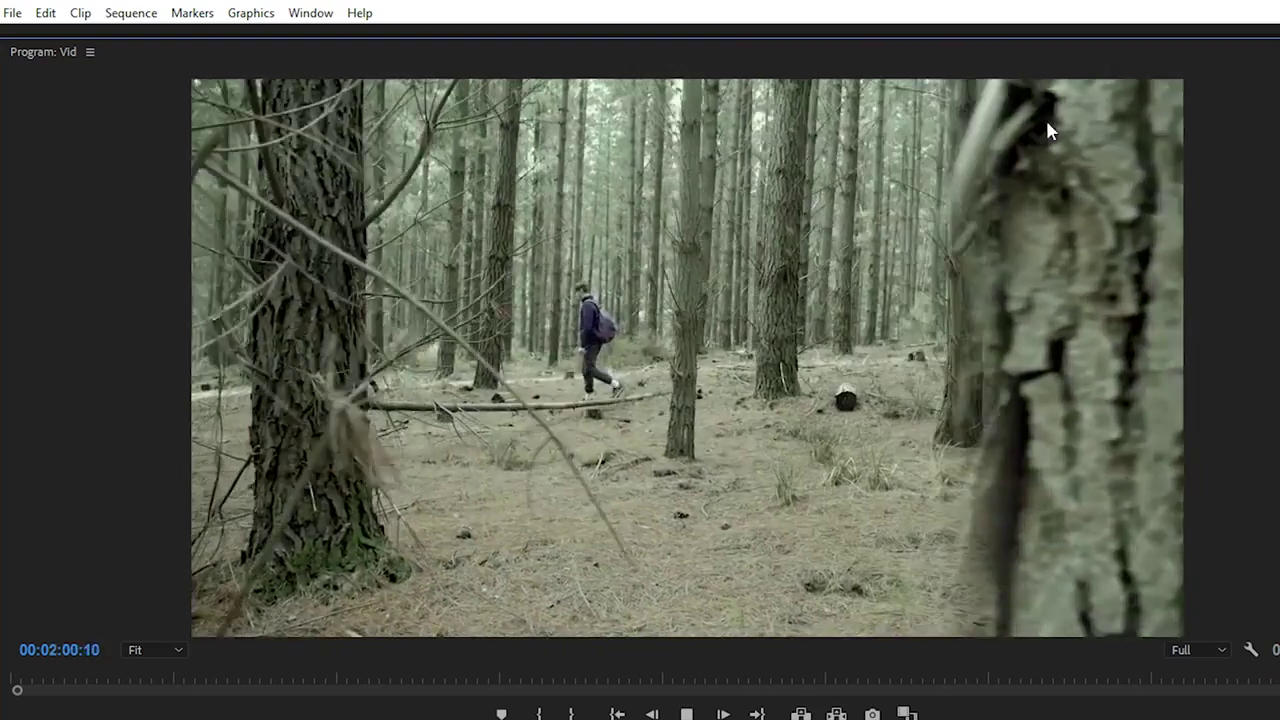
key("space")
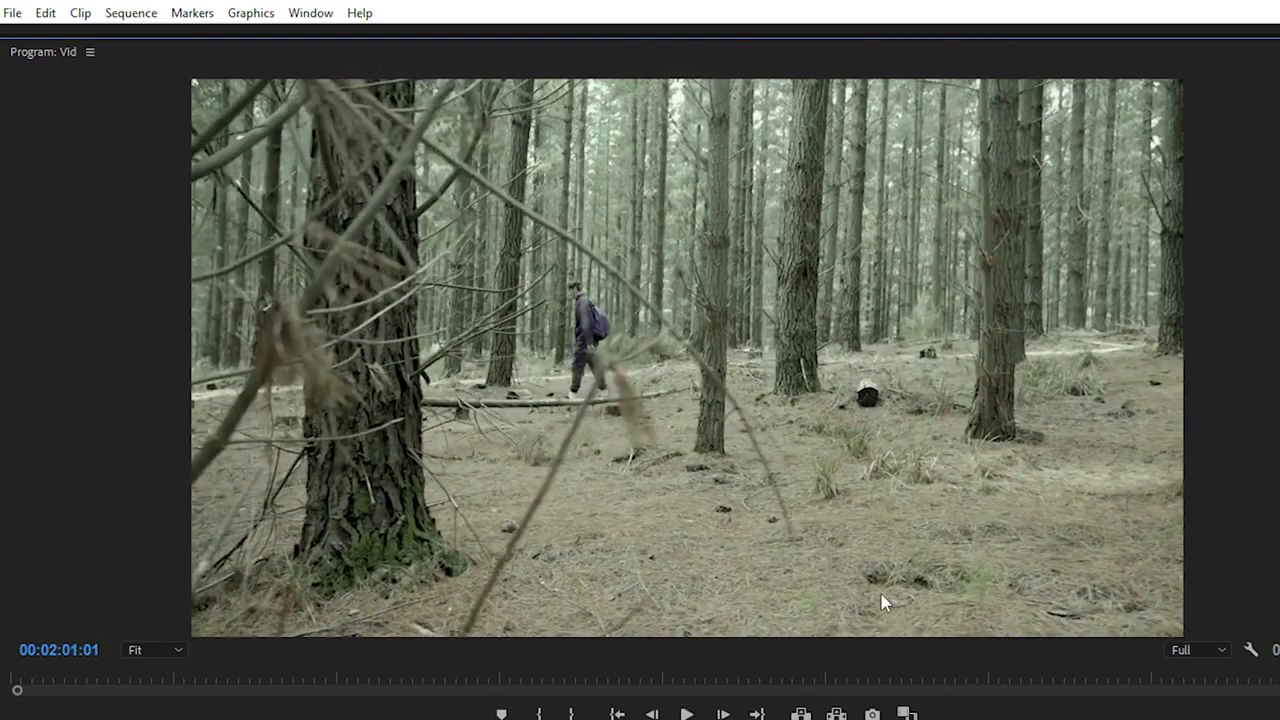
key("grave")
- Lower Mask Feather from 118 to 37 at 01:59:07 and replay the transition from 01:56:09
left_click_drag(648, 452, 611, 452)
left_click_drag(273, 213, 192, 213)
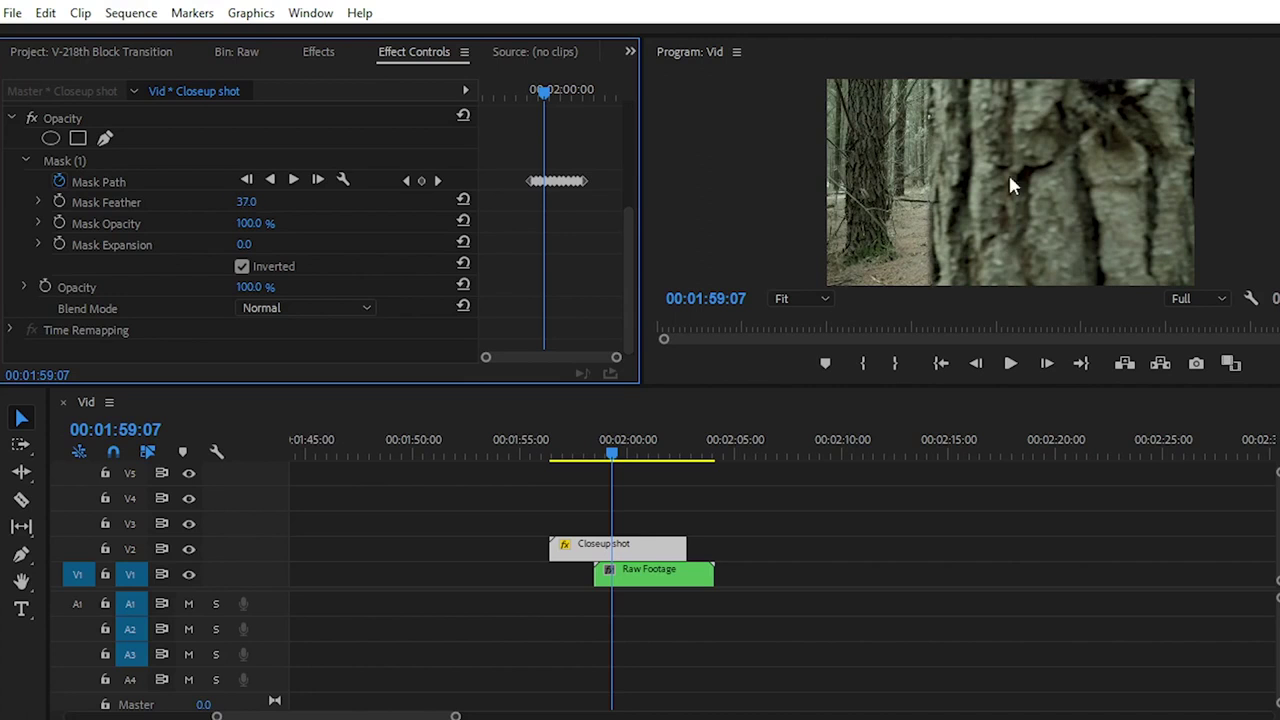
left_click(549, 453)
key("space")
key("space")
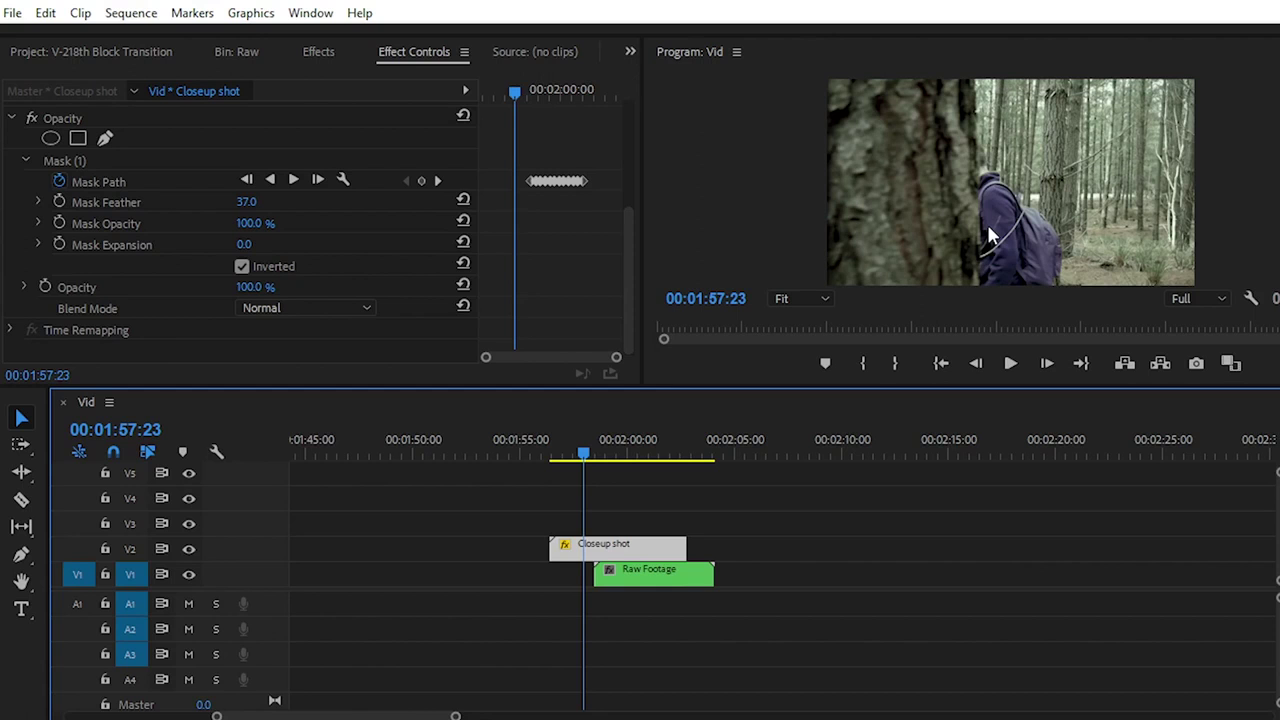
key("space")
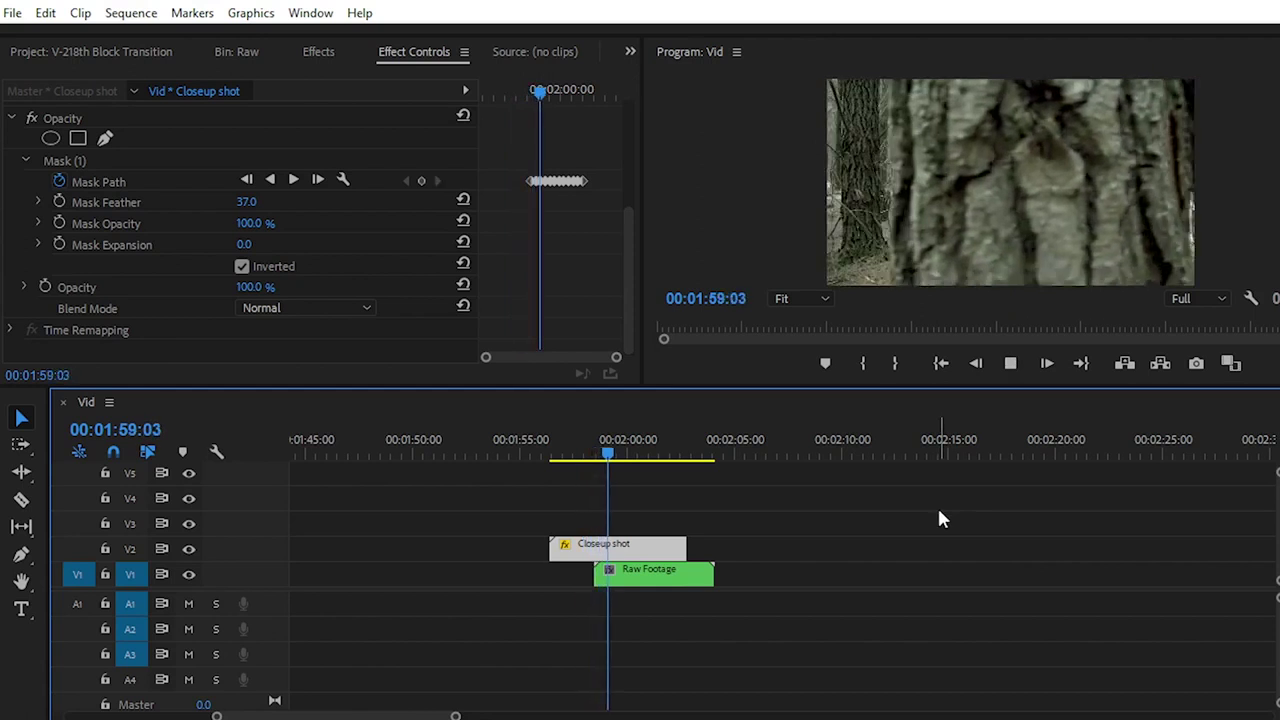